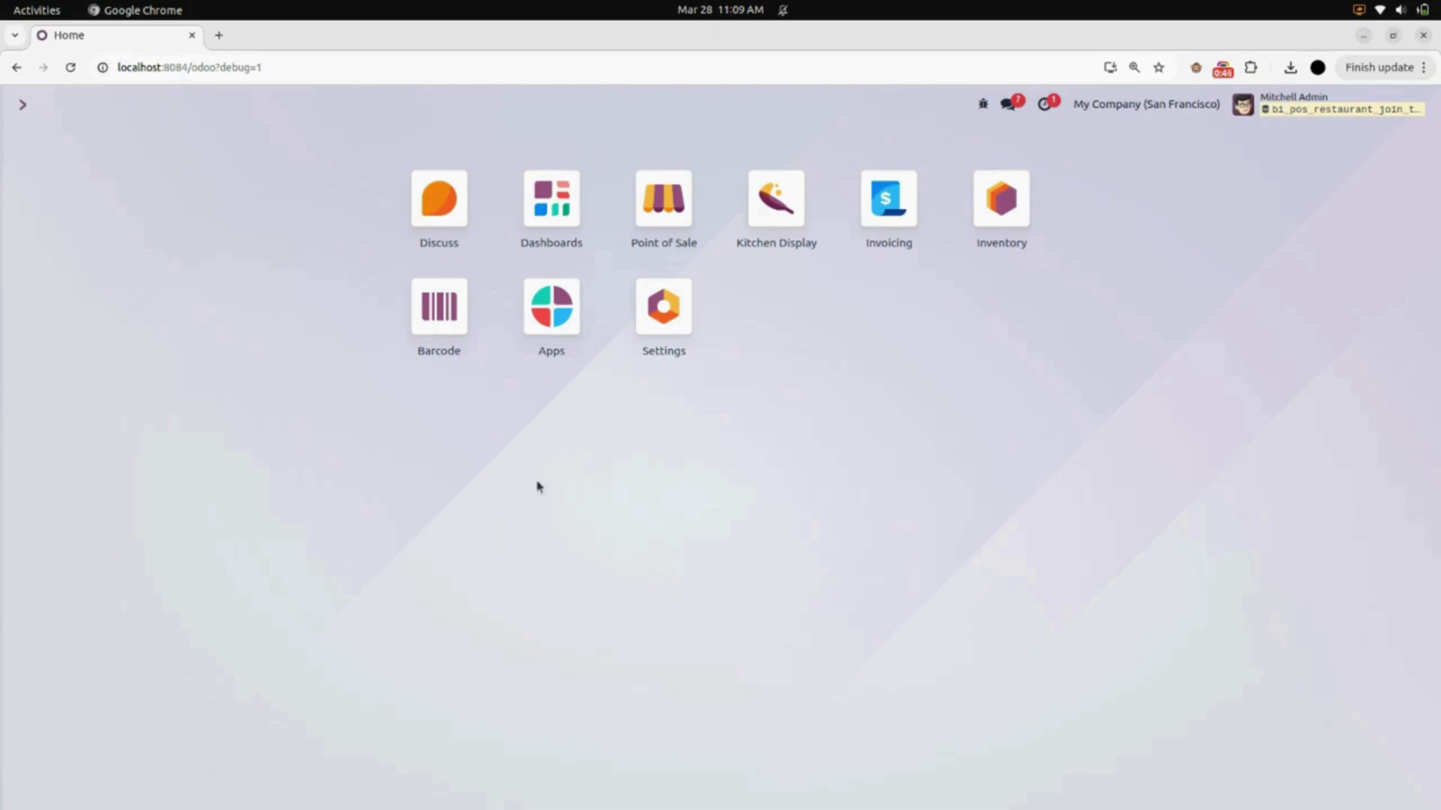
# Open the Restaurant register in Point of Sale with the default opening cash
pyautogui.click(673, 202)
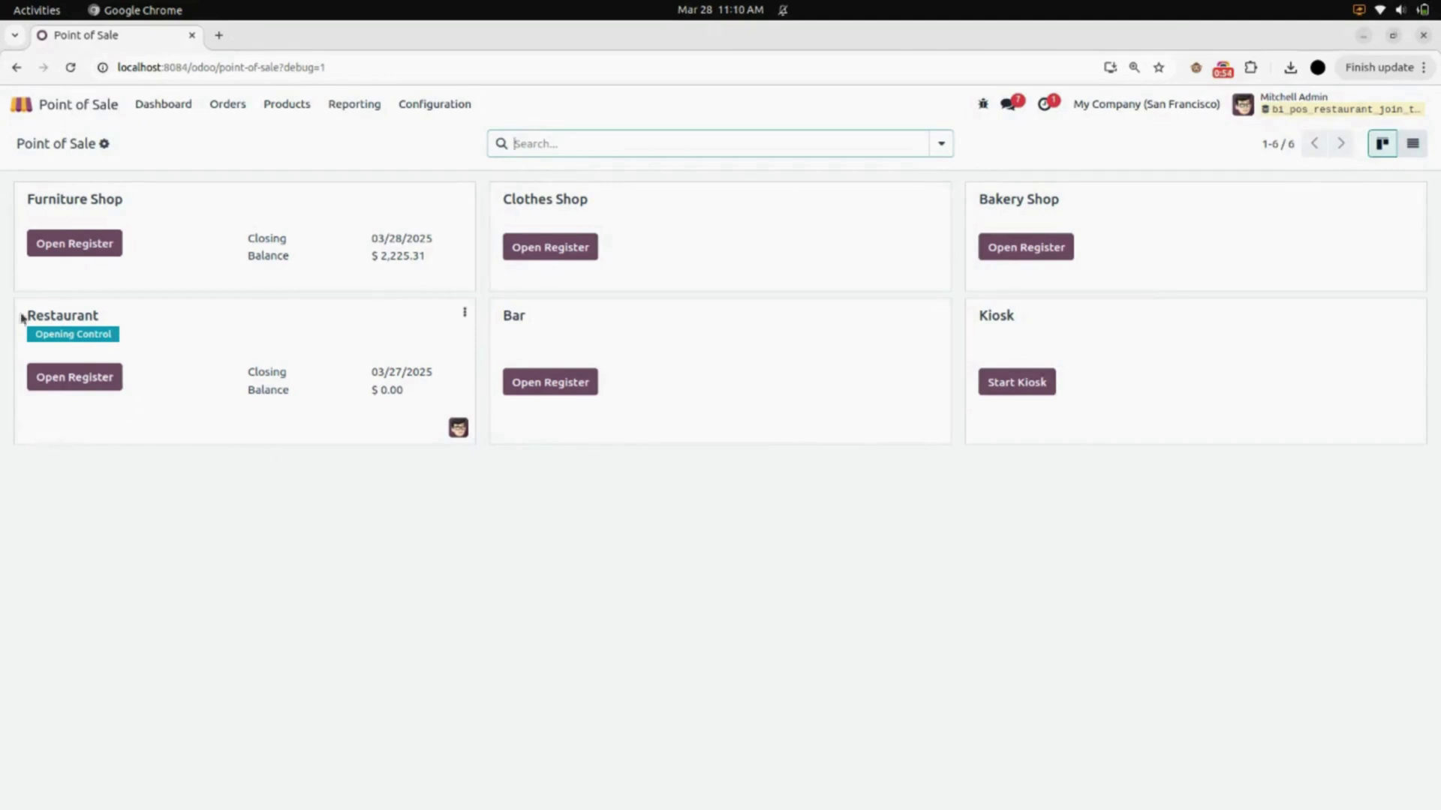
pyautogui.click(88, 376)
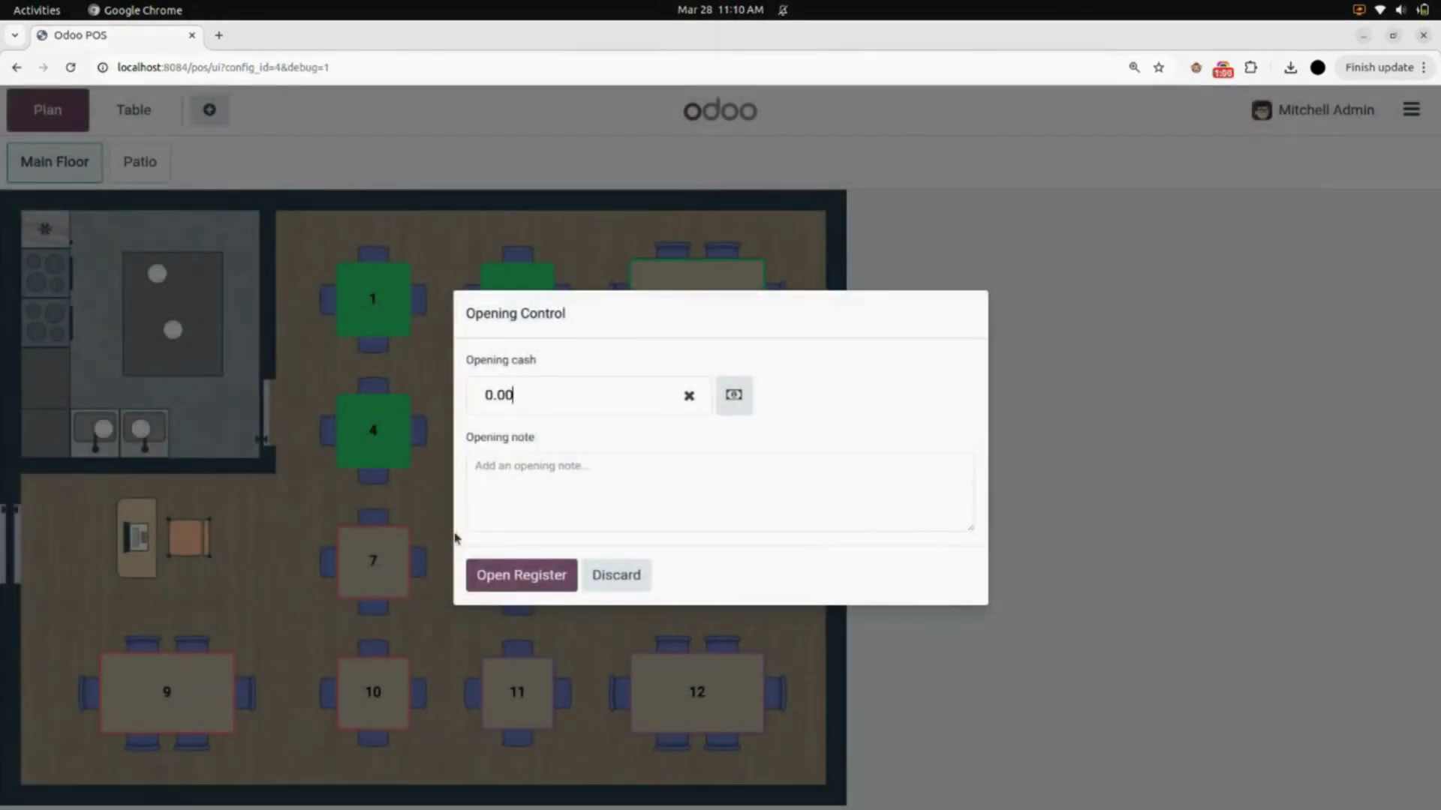
pyautogui.click(508, 568)
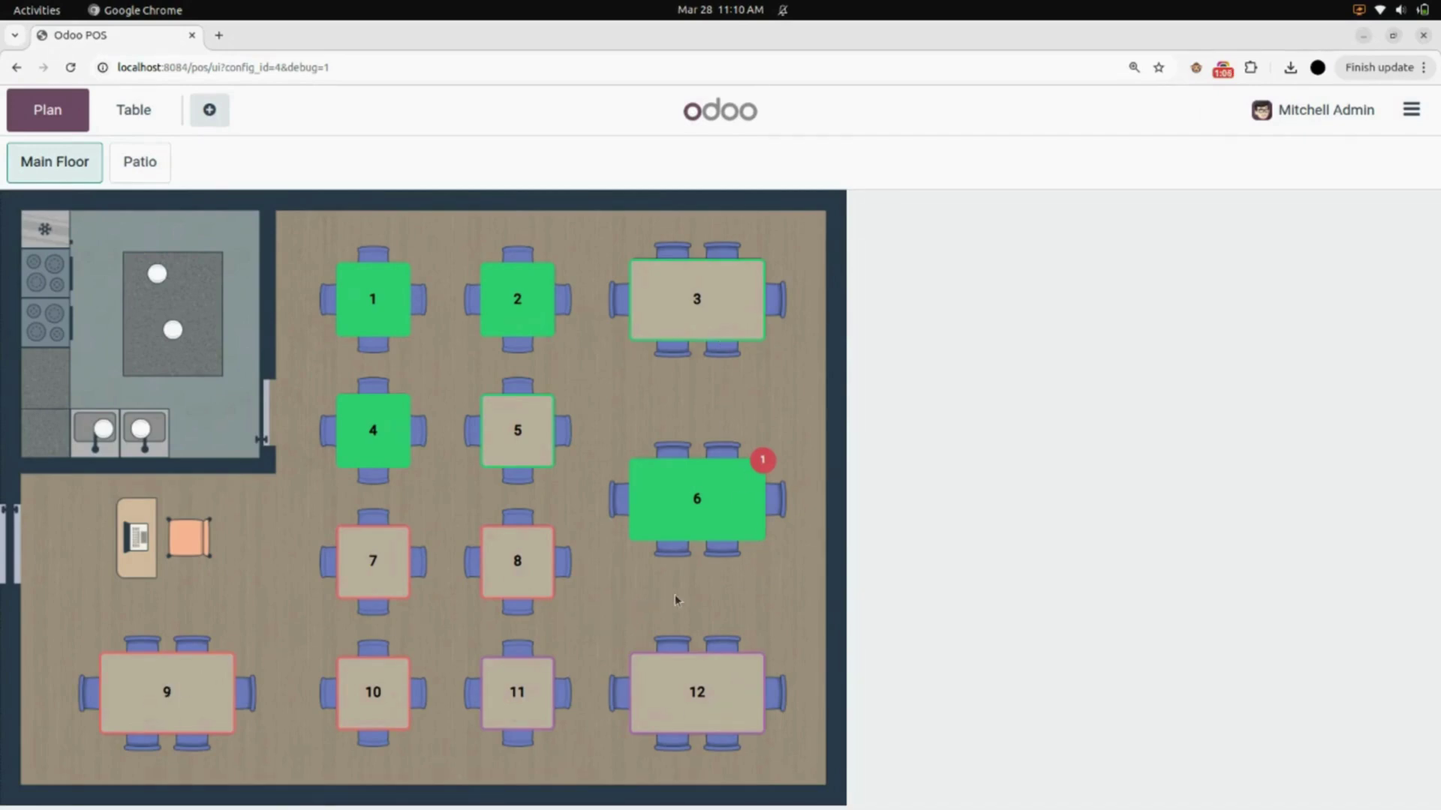
# Join table 5 to table 4 on the Main Floor and open the joined tables' order
pyautogui.click(514, 428)
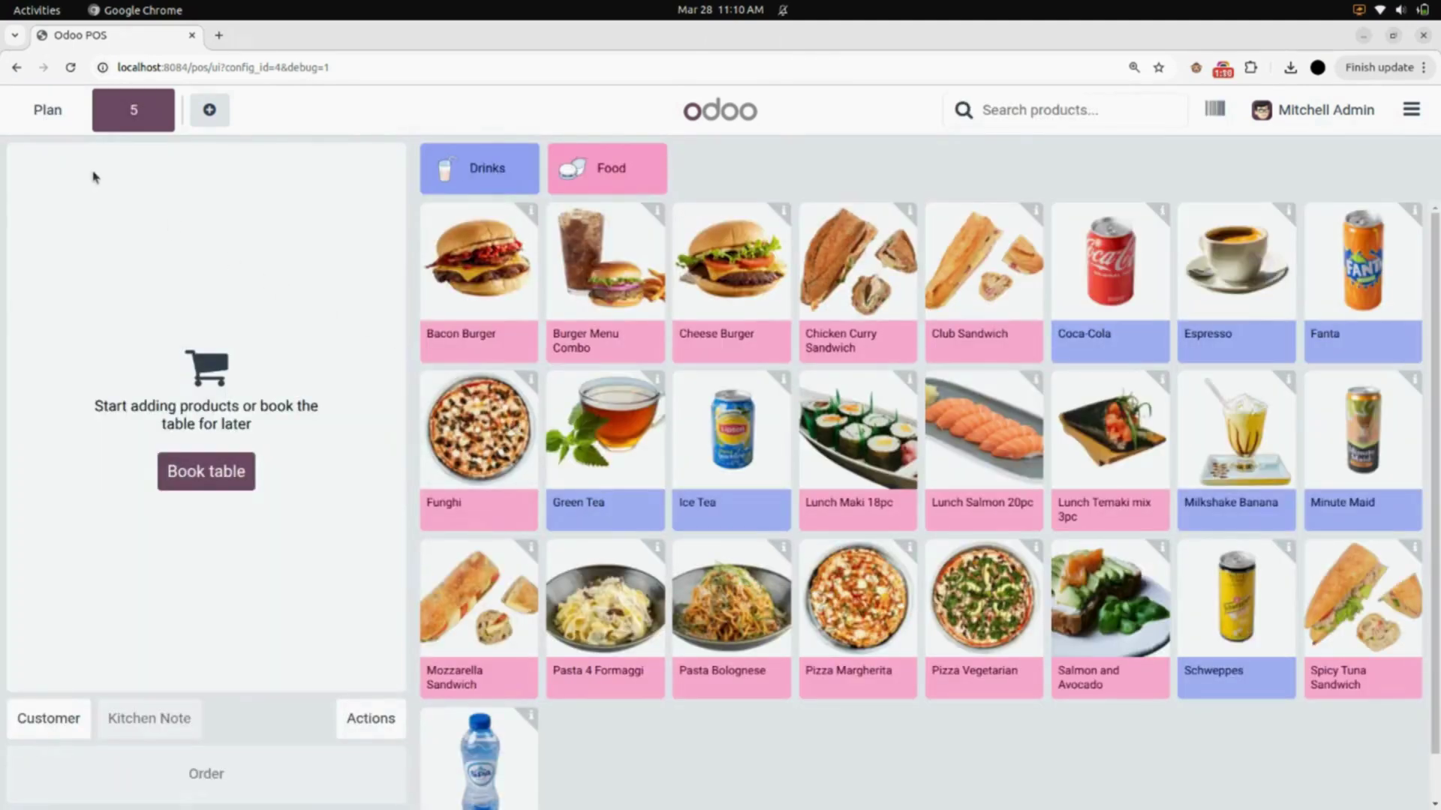
pyautogui.click(46, 113)
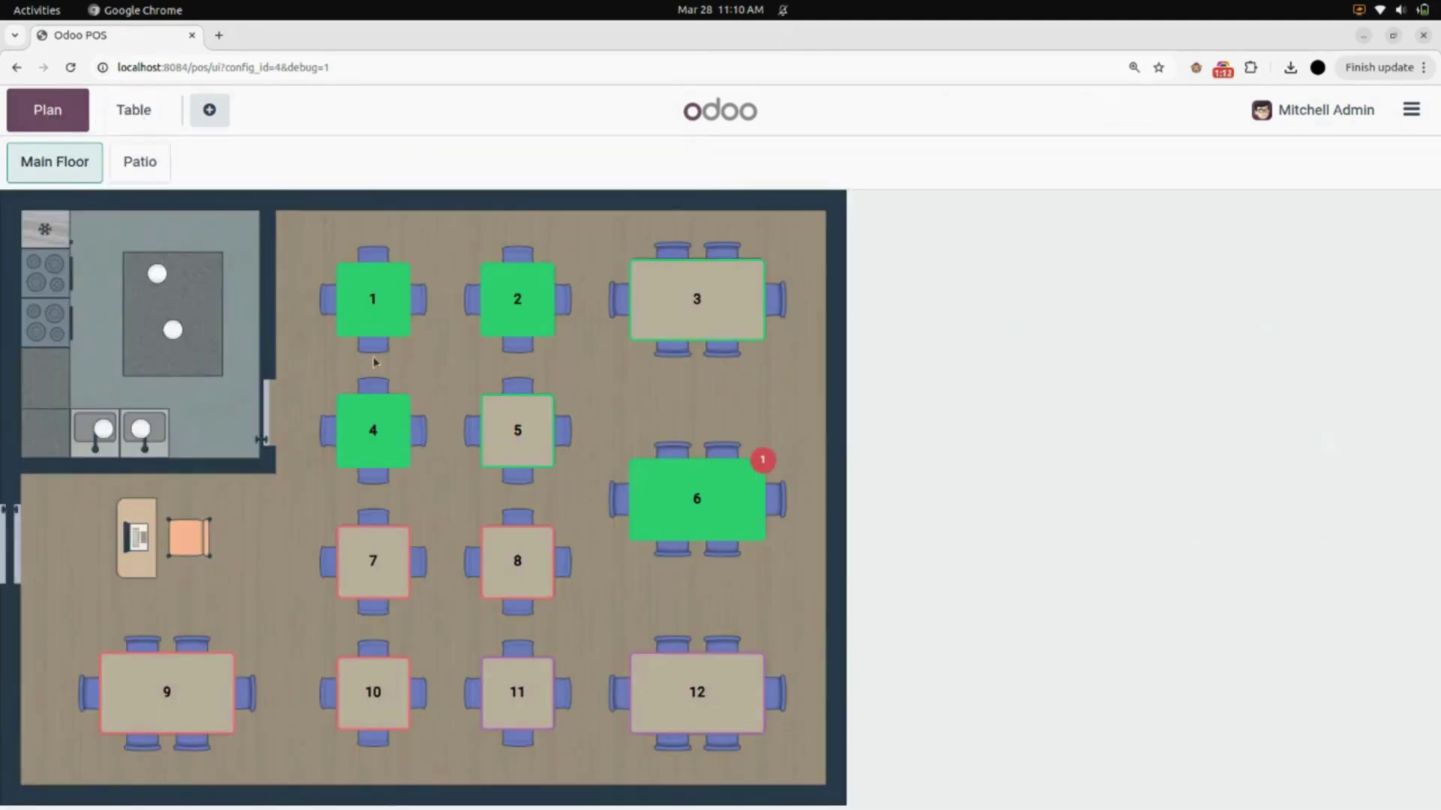
pyautogui.moveTo(515, 431); pyautogui.dragTo(441, 435)
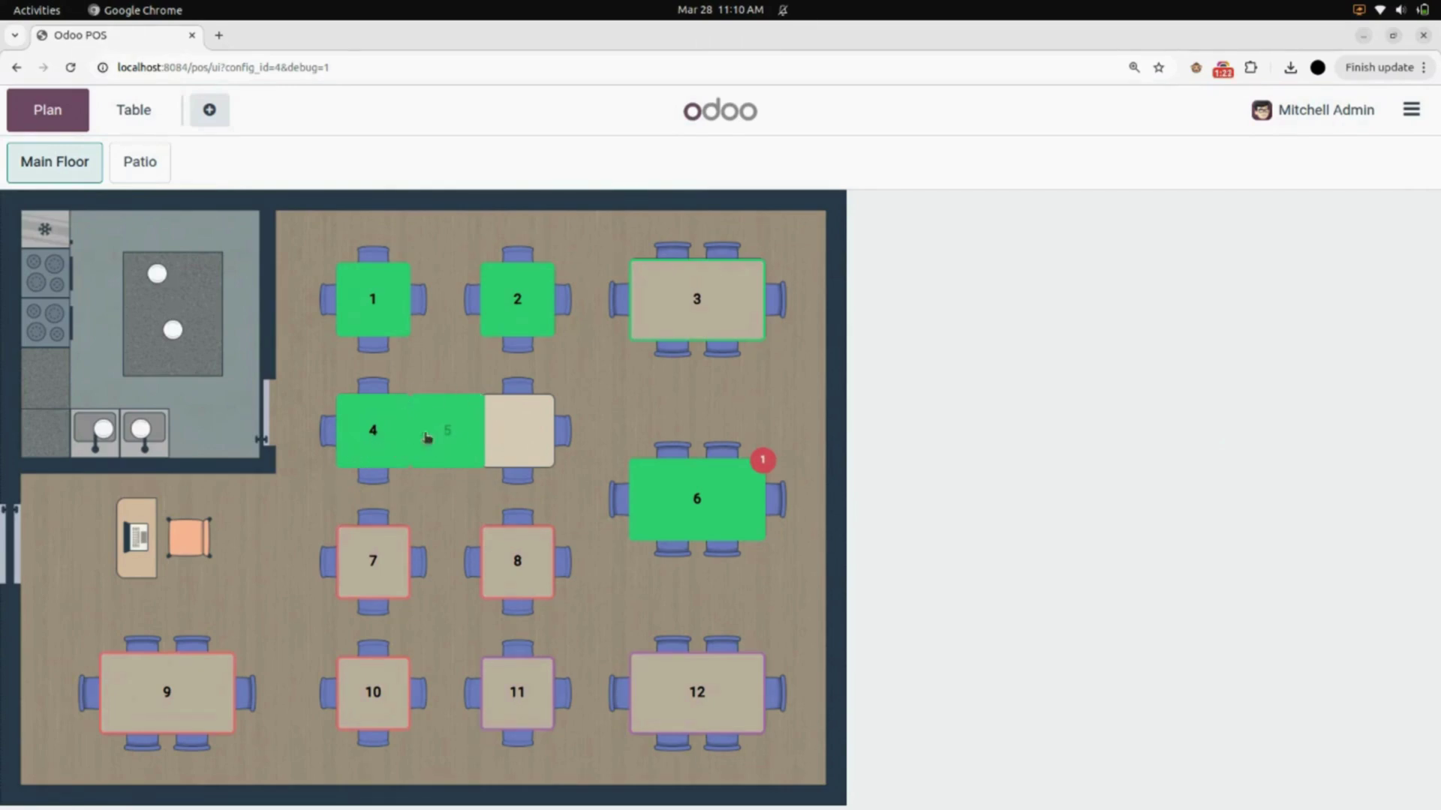
pyautogui.click(396, 449)
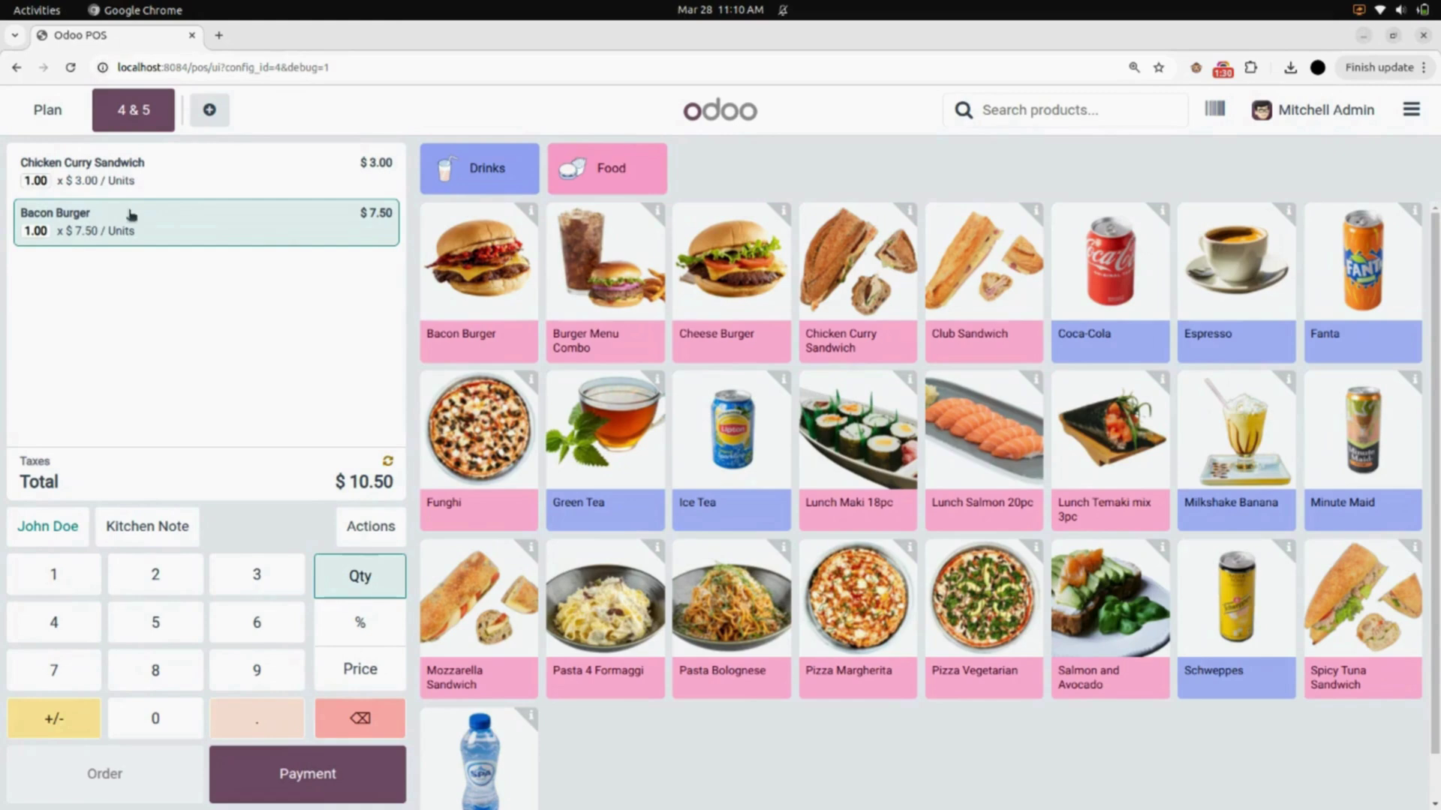
# Remove the existing Bacon Burger and Chicken Curry Sandwich lines from the order for tables 4 & 5
pyautogui.click(375, 724)
pyautogui.click(376, 722)
pyautogui.click(375, 721)
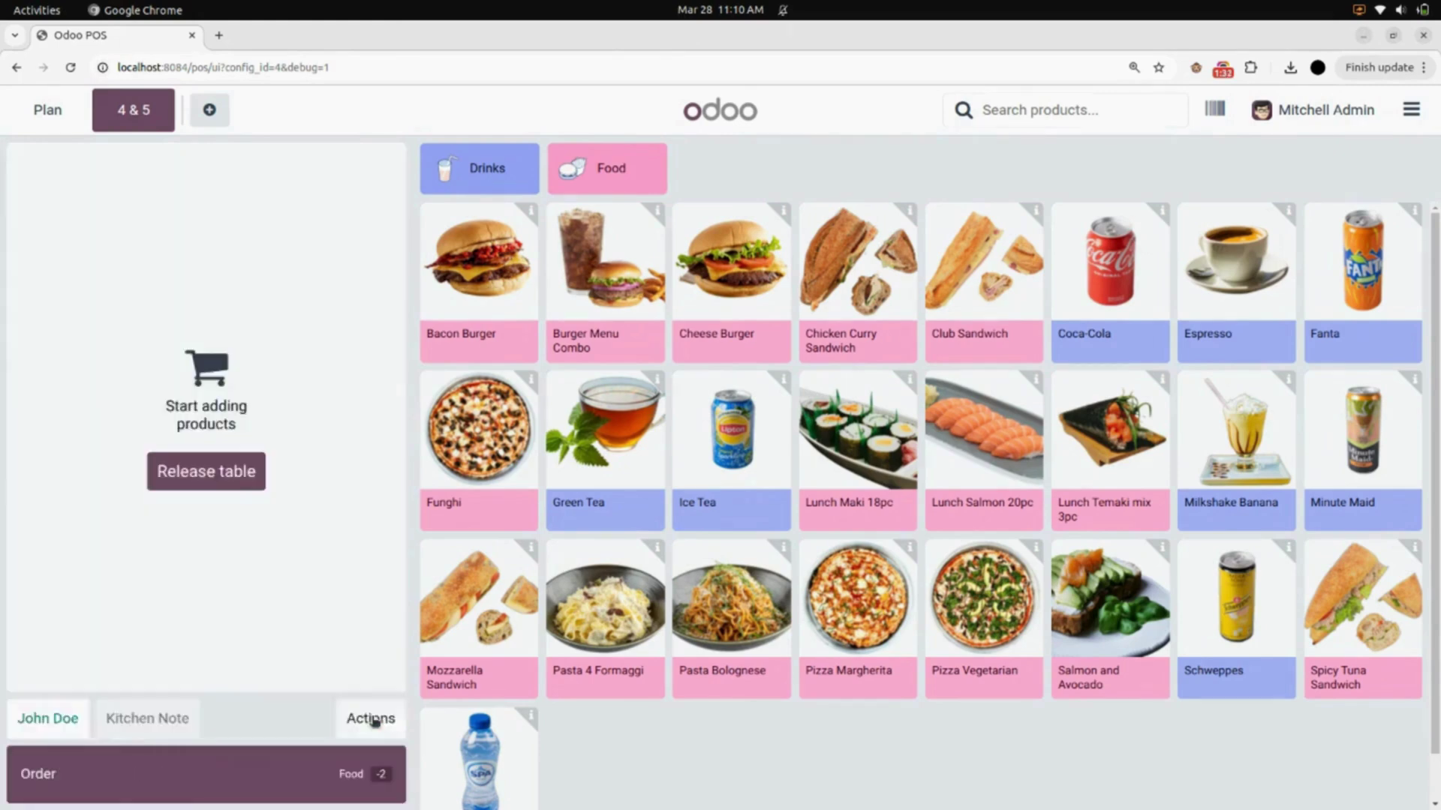
pyautogui.click(375, 722)
pyautogui.click(376, 720)
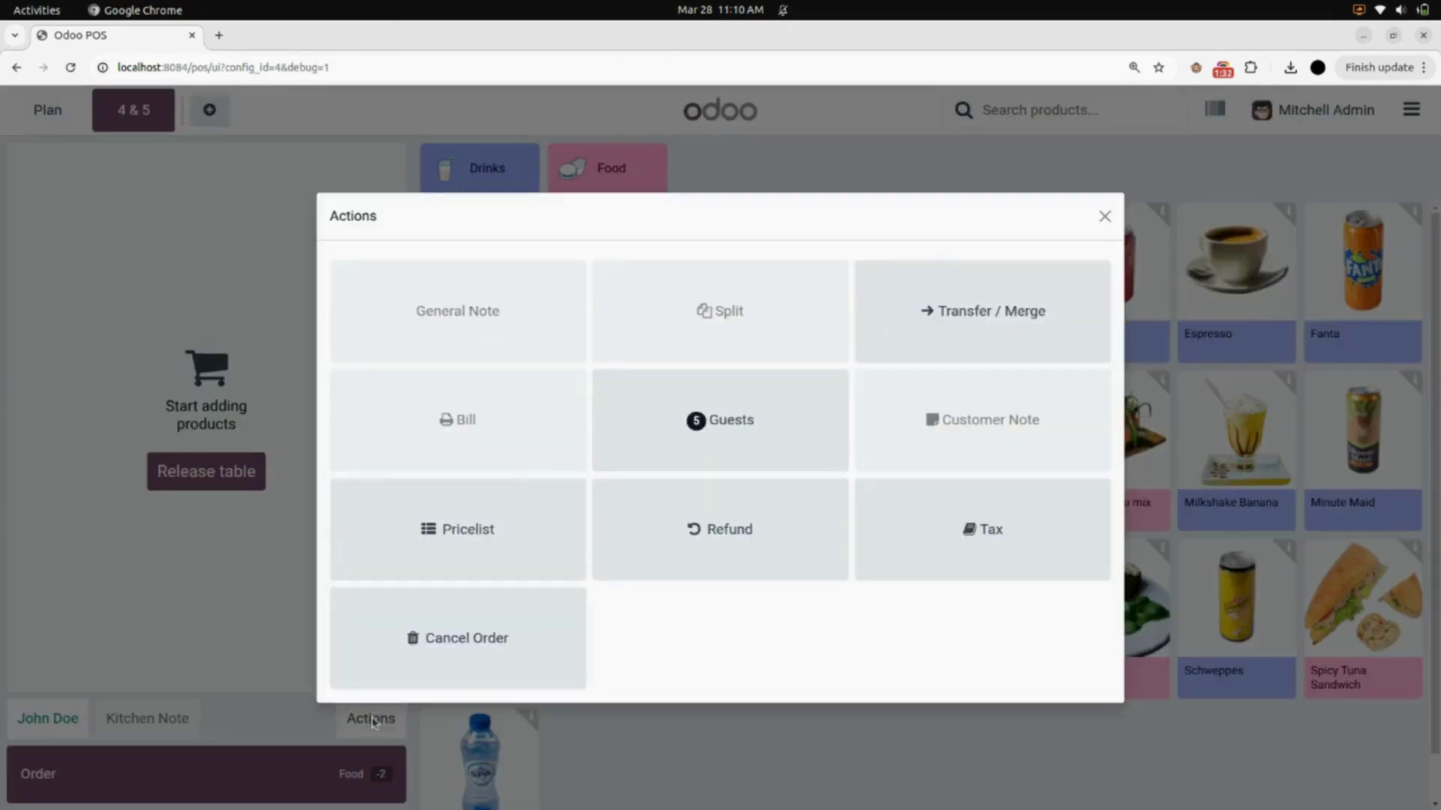
pyautogui.click(1106, 219)
# Add a Bacon Burger with Belgian fresh homemade fries, a Green Tea, a Mozzarella Sandwich and a Pasta 4 Formaggi without extras to the order
pyautogui.click(486, 307)
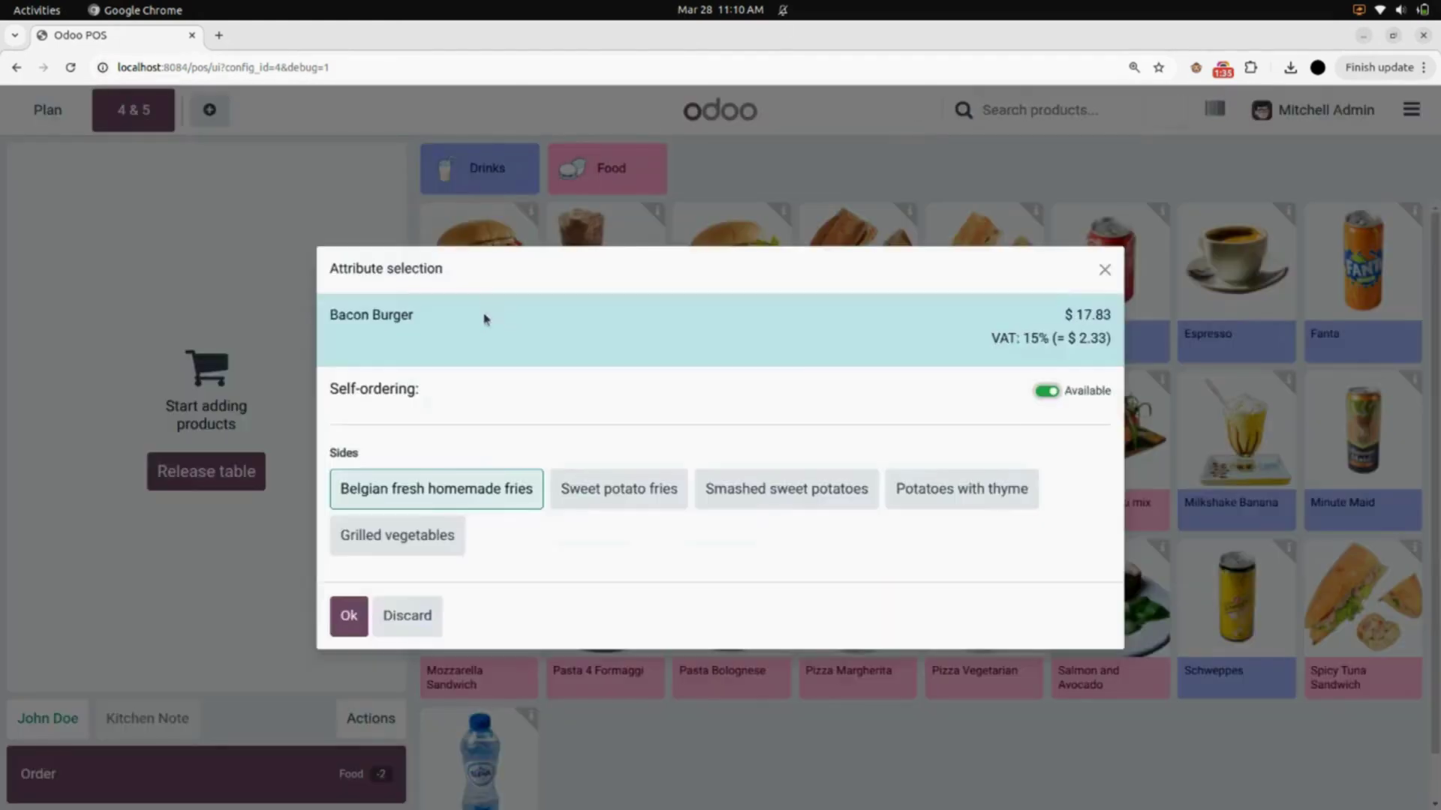
pyautogui.click(350, 615)
pyautogui.click(576, 480)
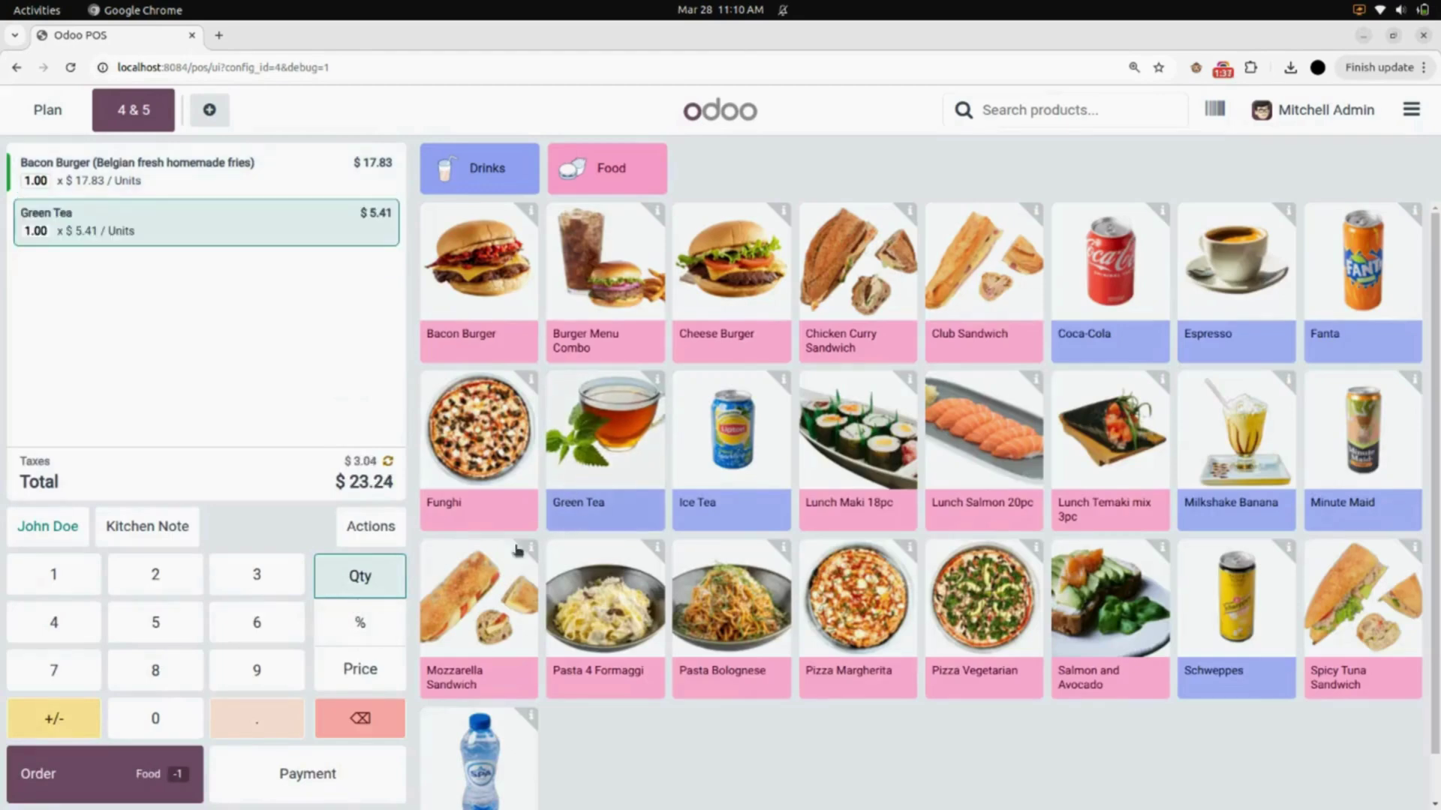
pyautogui.click(471, 609)
pyautogui.click(614, 620)
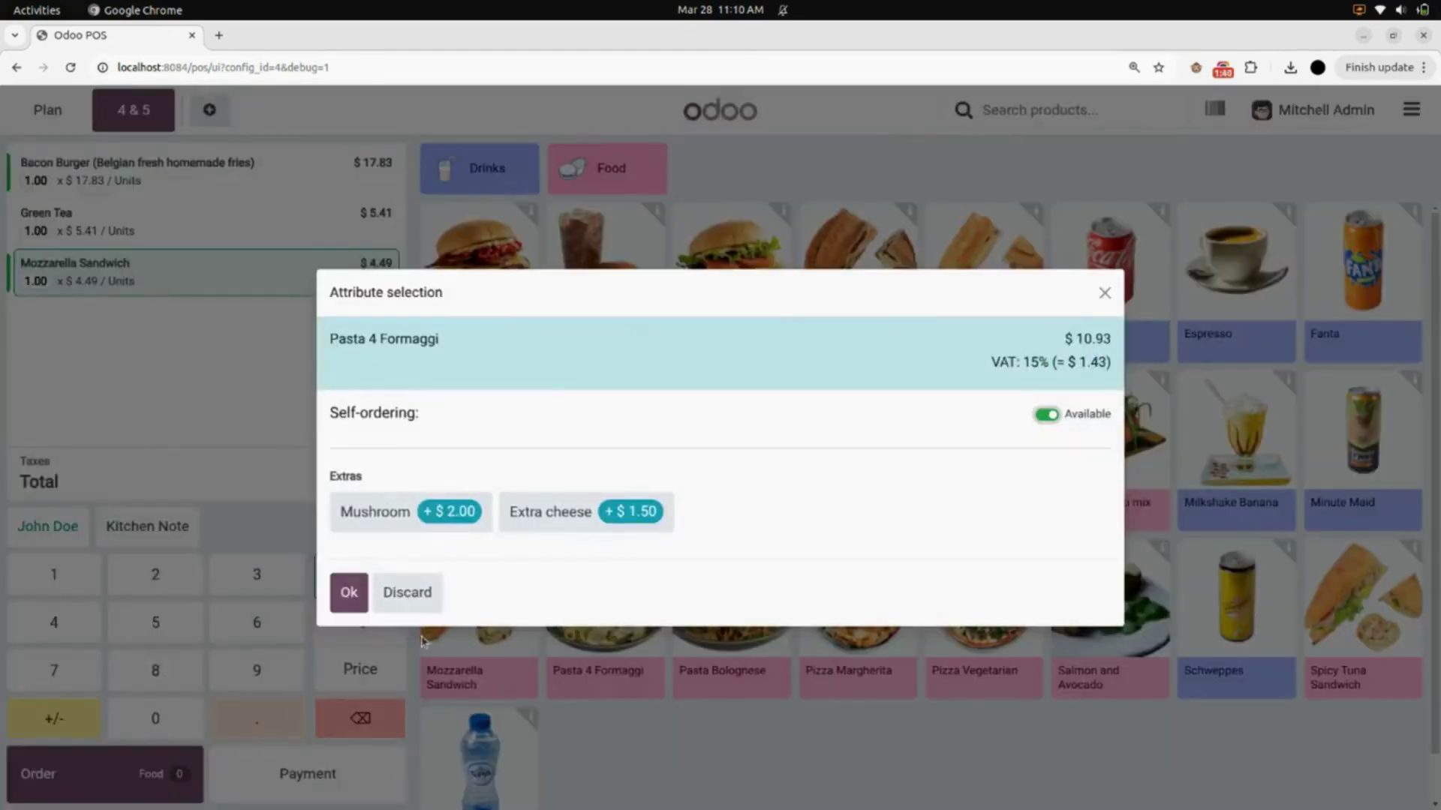
pyautogui.click(349, 593)
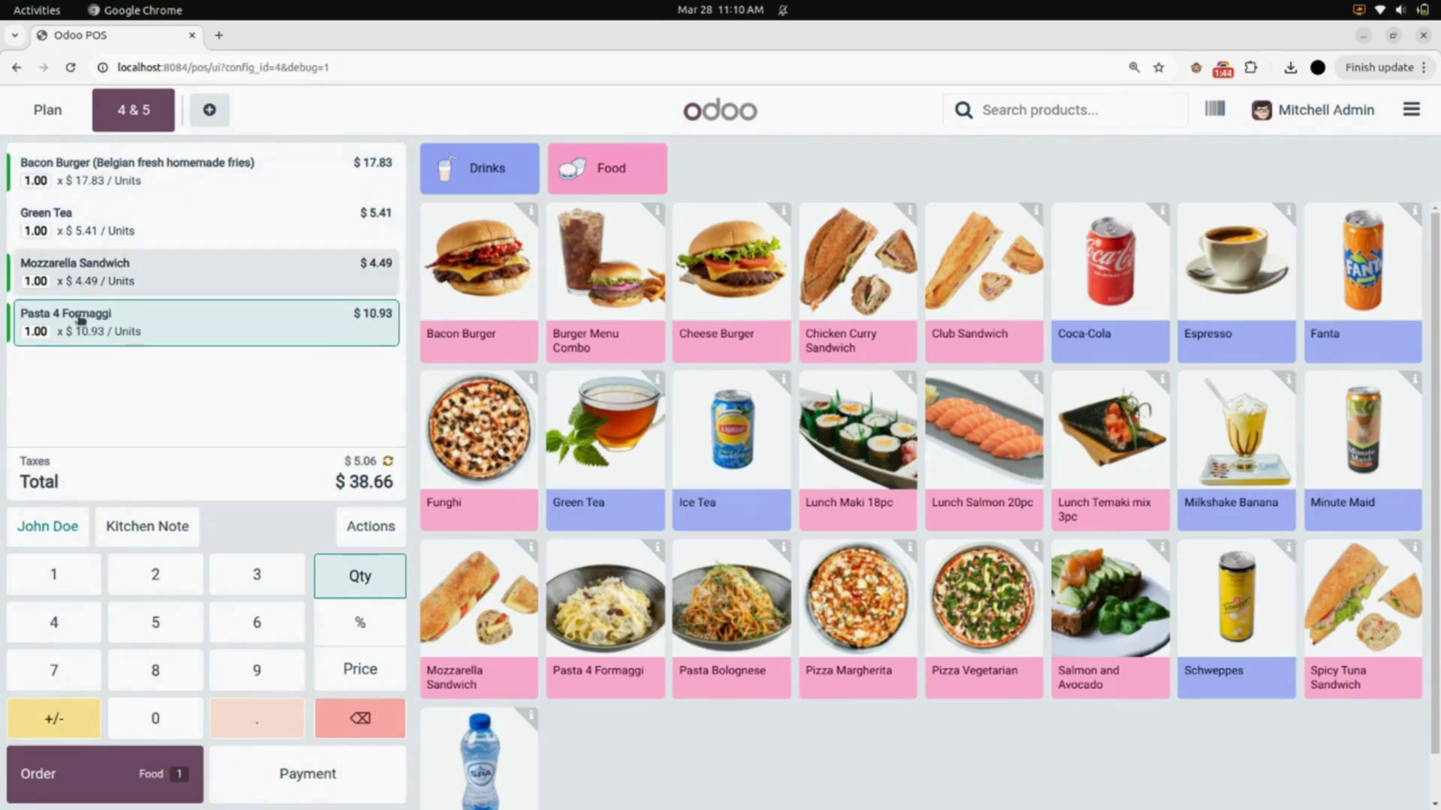
# Change the order's customer to the Ready Mat contact and send the order to the kitchen
pyautogui.click(63, 533)
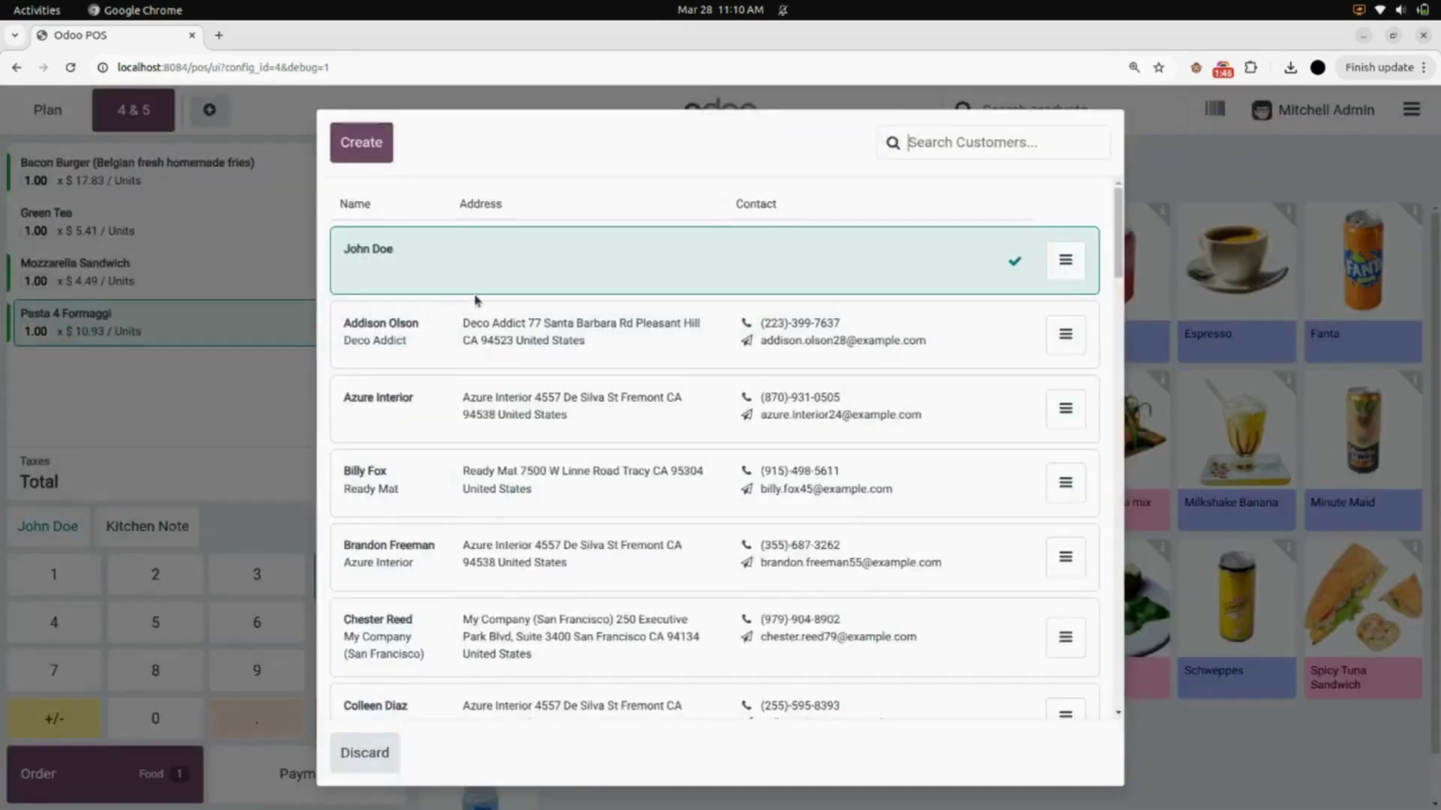
pyautogui.click(480, 481)
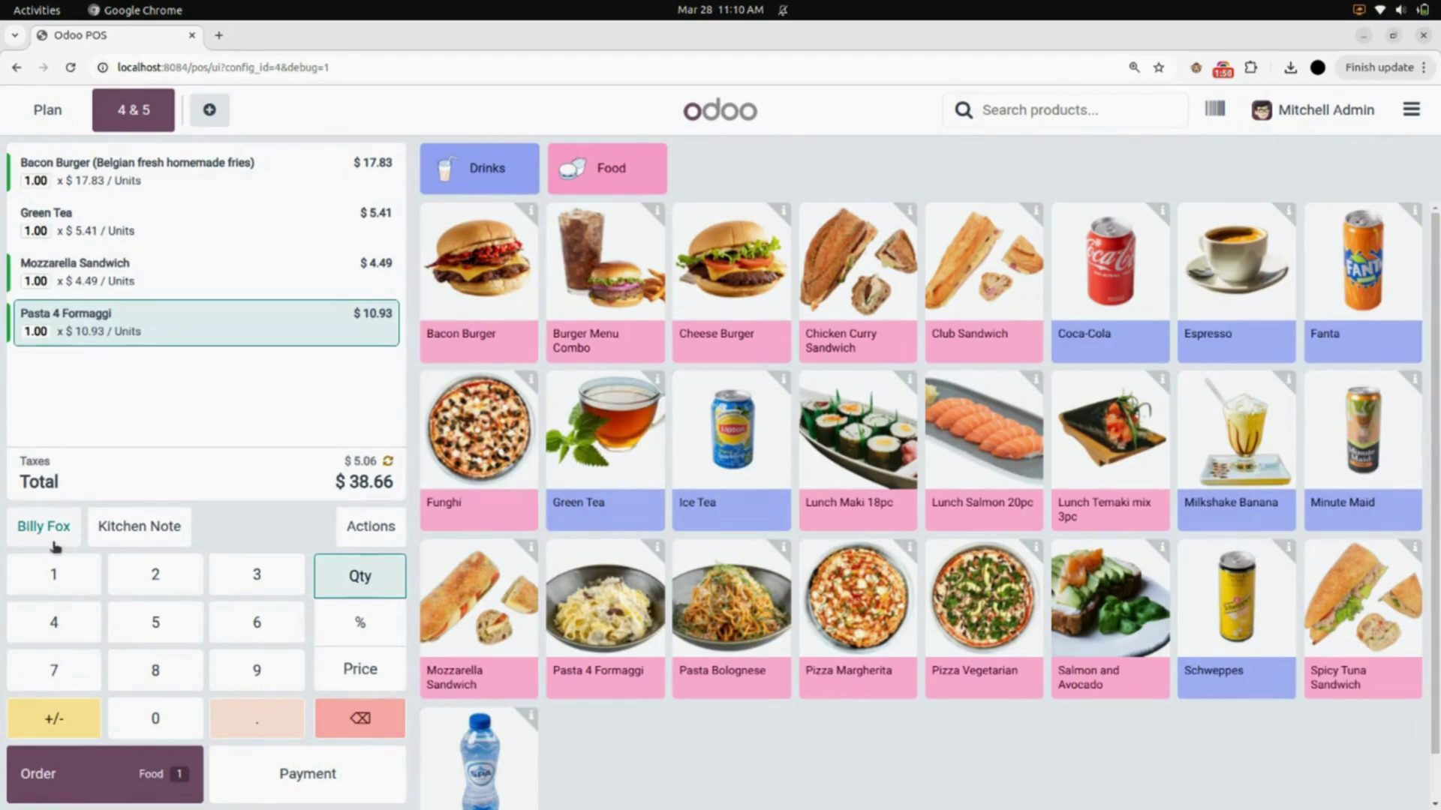
pyautogui.click(87, 769)
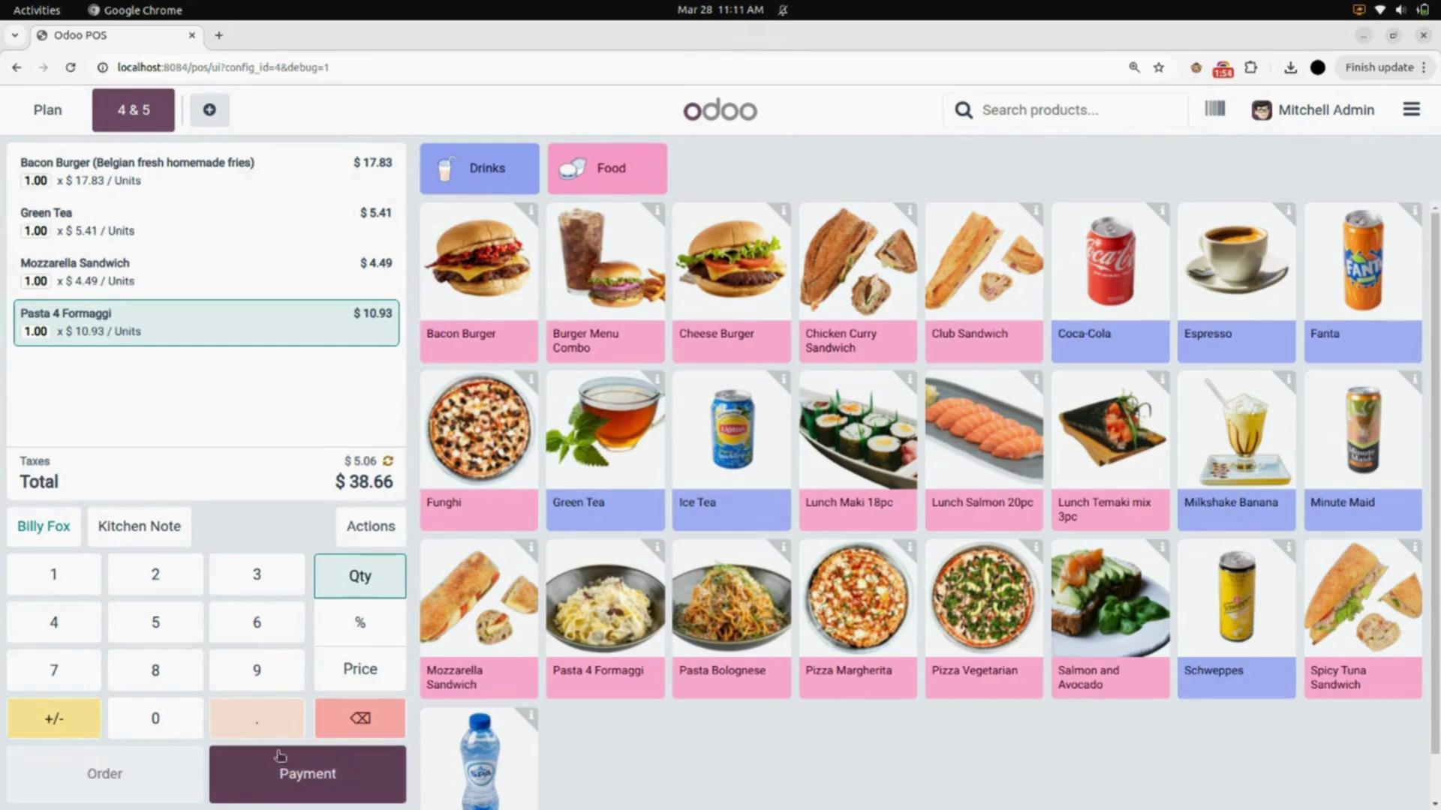
# Pay the order in full with cash, then check the joined tables on the receipt and finish the order
pyautogui.click(294, 794)
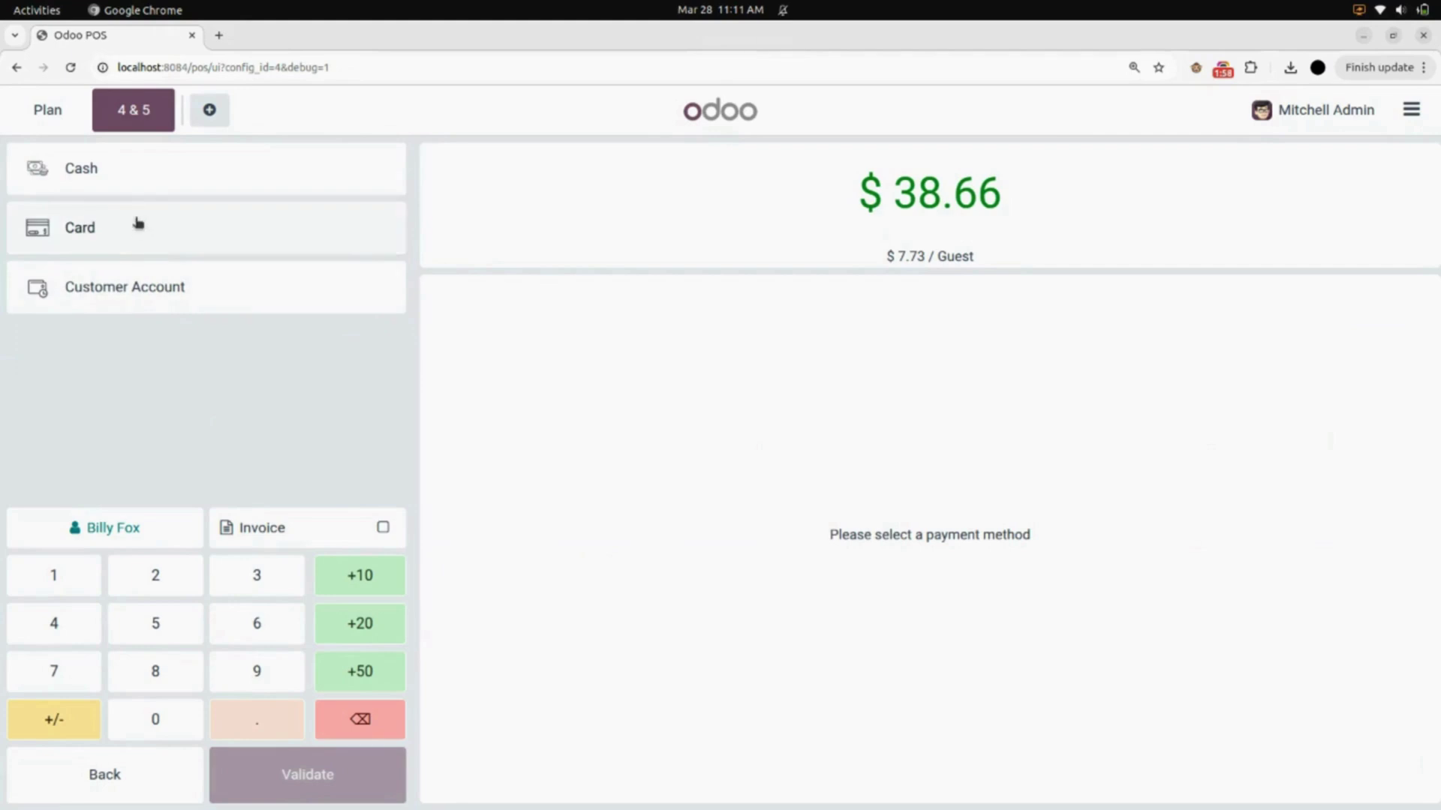
pyautogui.click(135, 187)
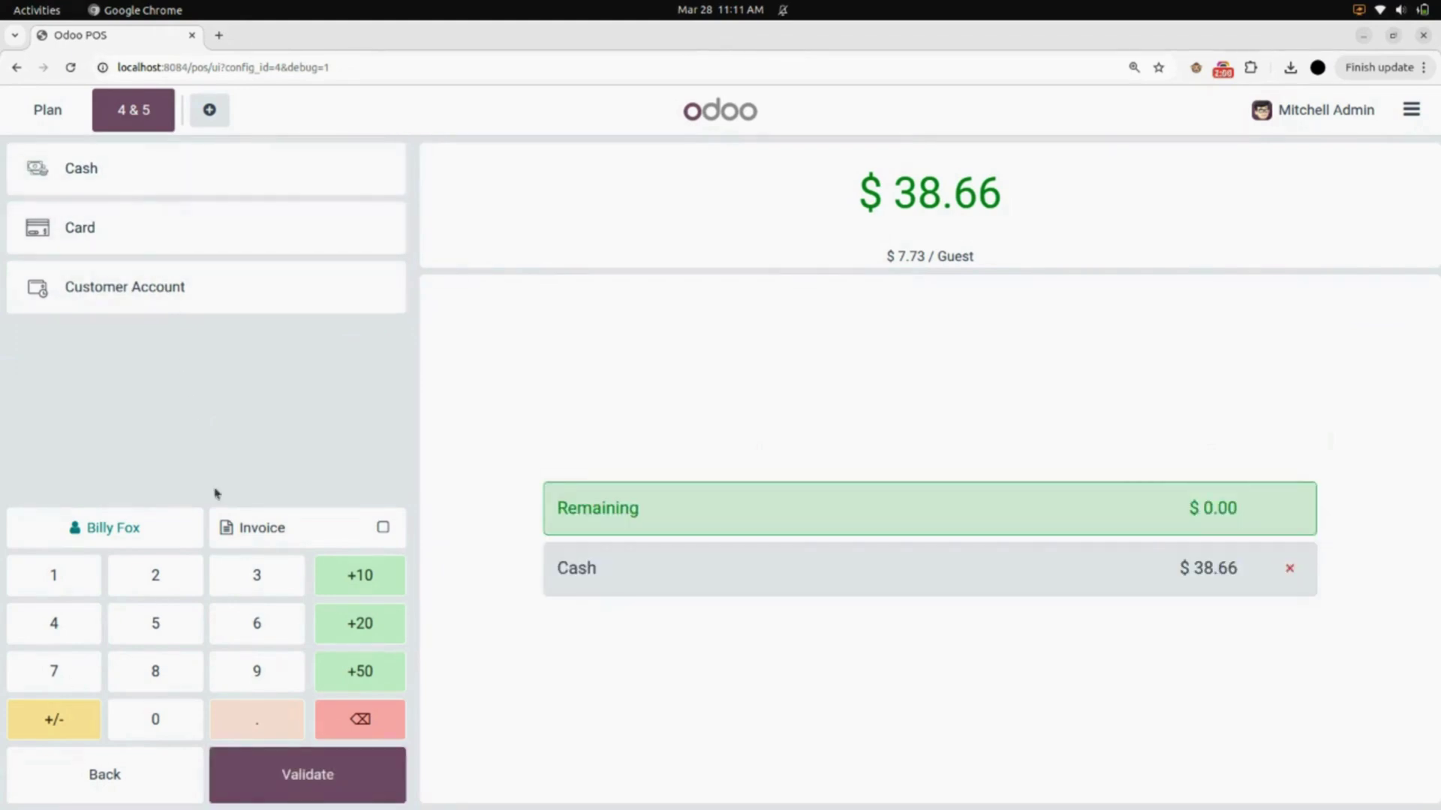
pyautogui.click(330, 795)
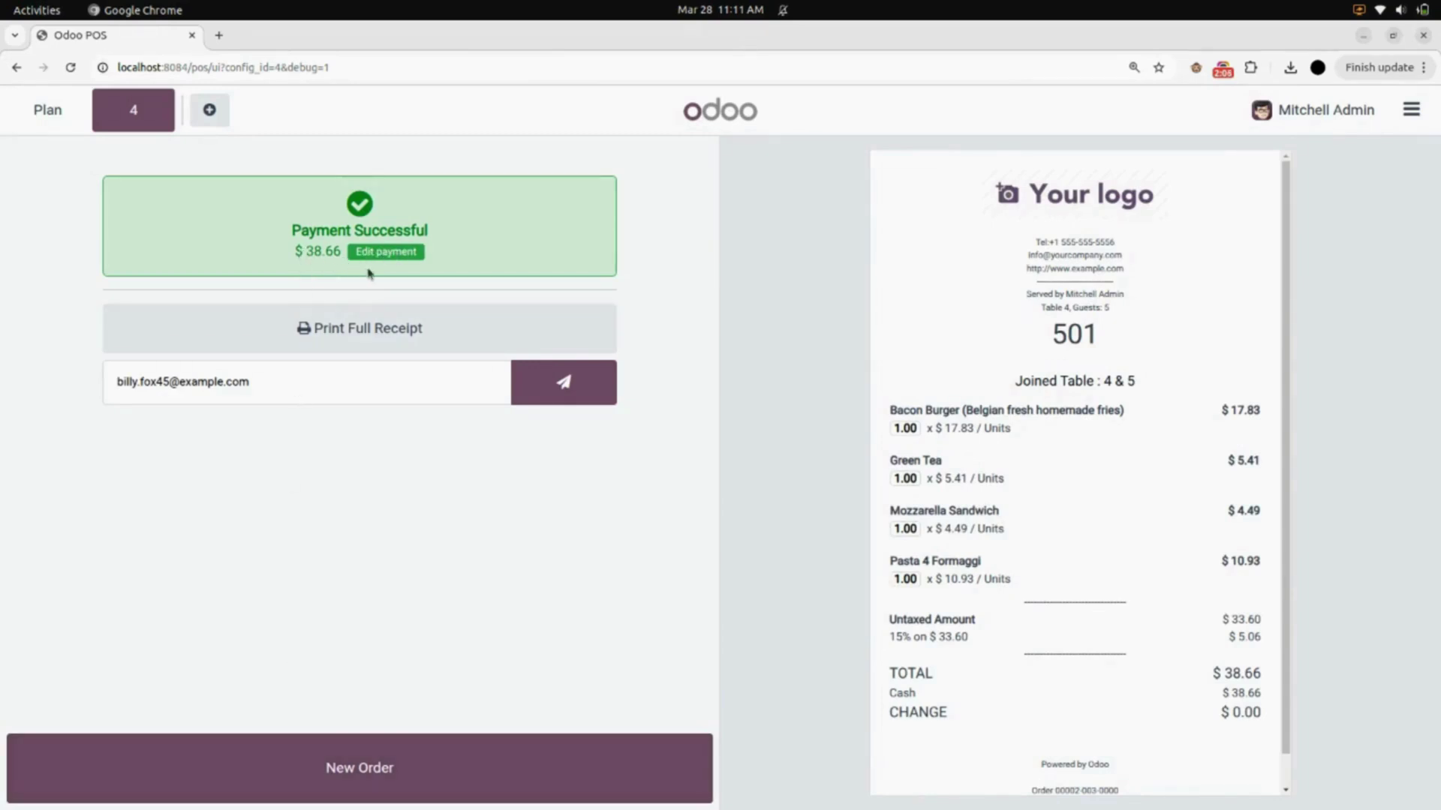
pyautogui.scroll(-2, 1102, 324)
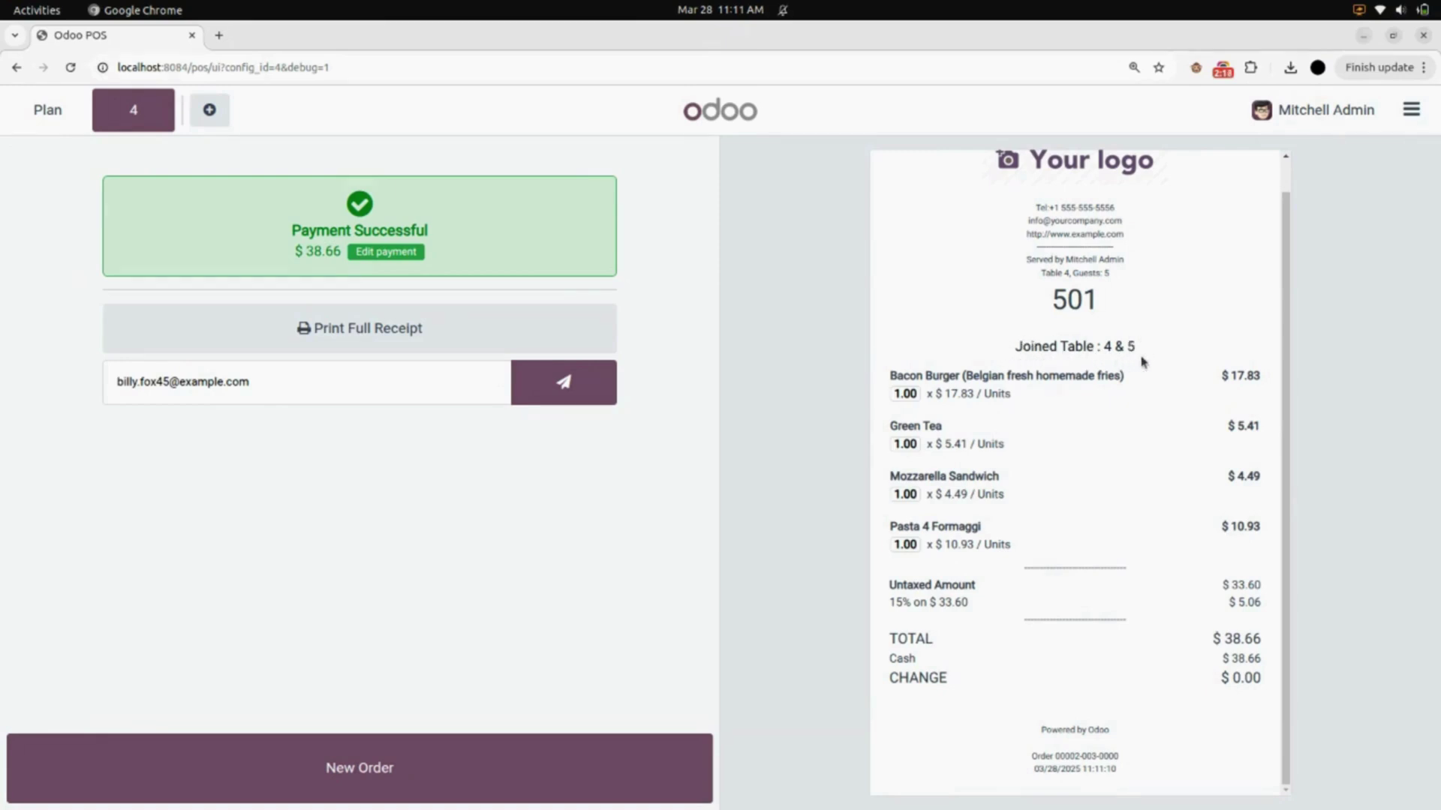
pyautogui.click(453, 784)
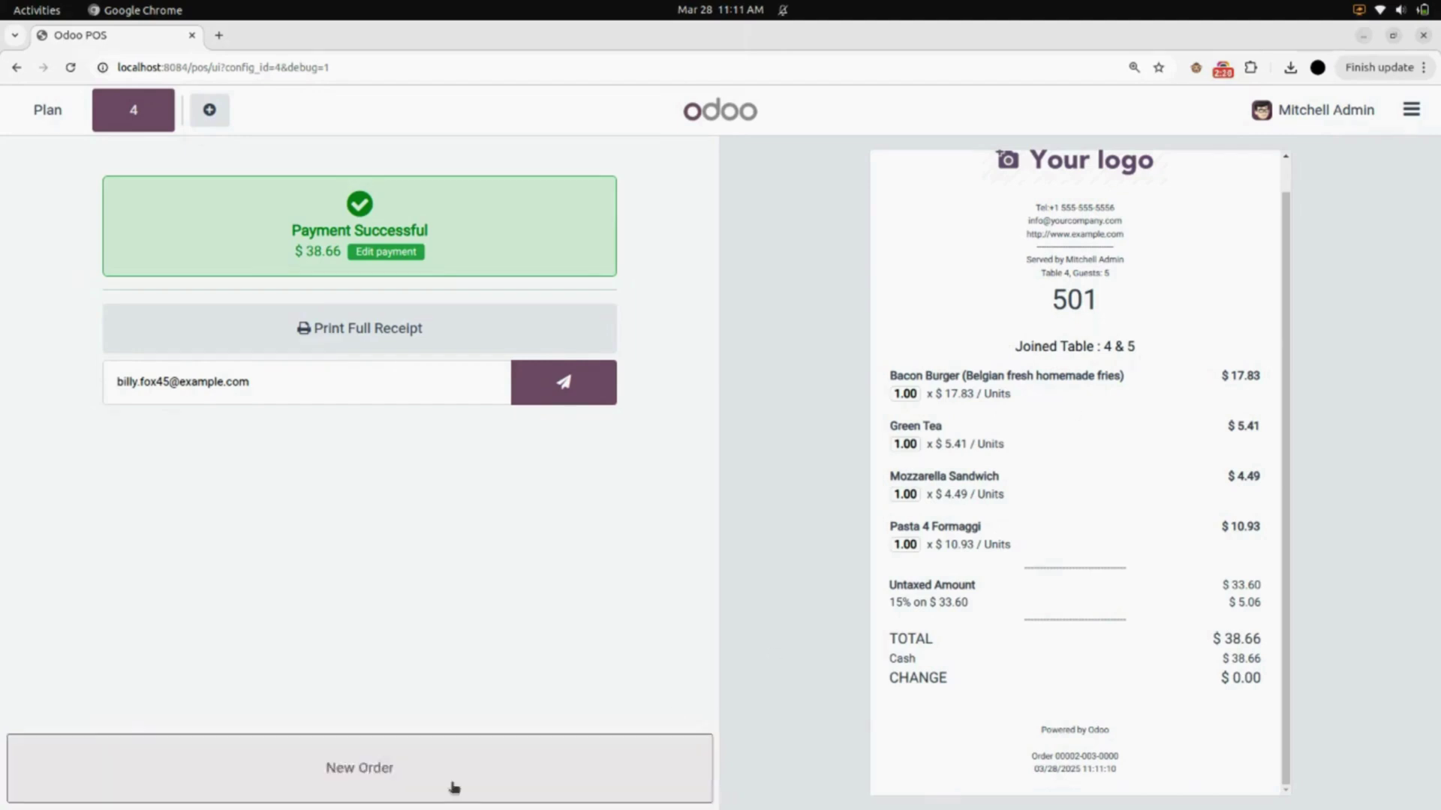
# Close the Restaurant register despite the payments difference and return to the backend
pyautogui.click(1411, 110)
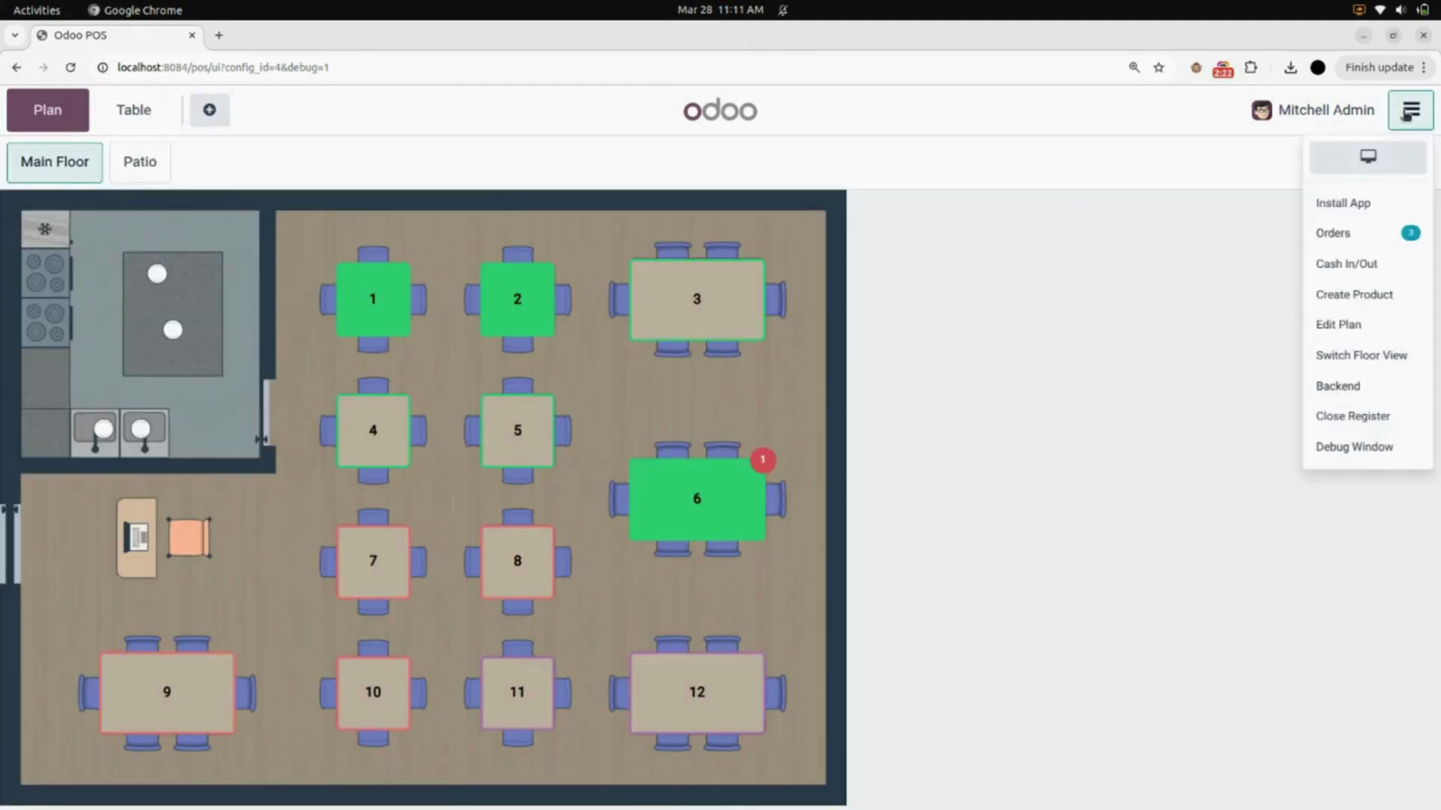
pyautogui.click(1355, 417)
pyautogui.click(409, 706)
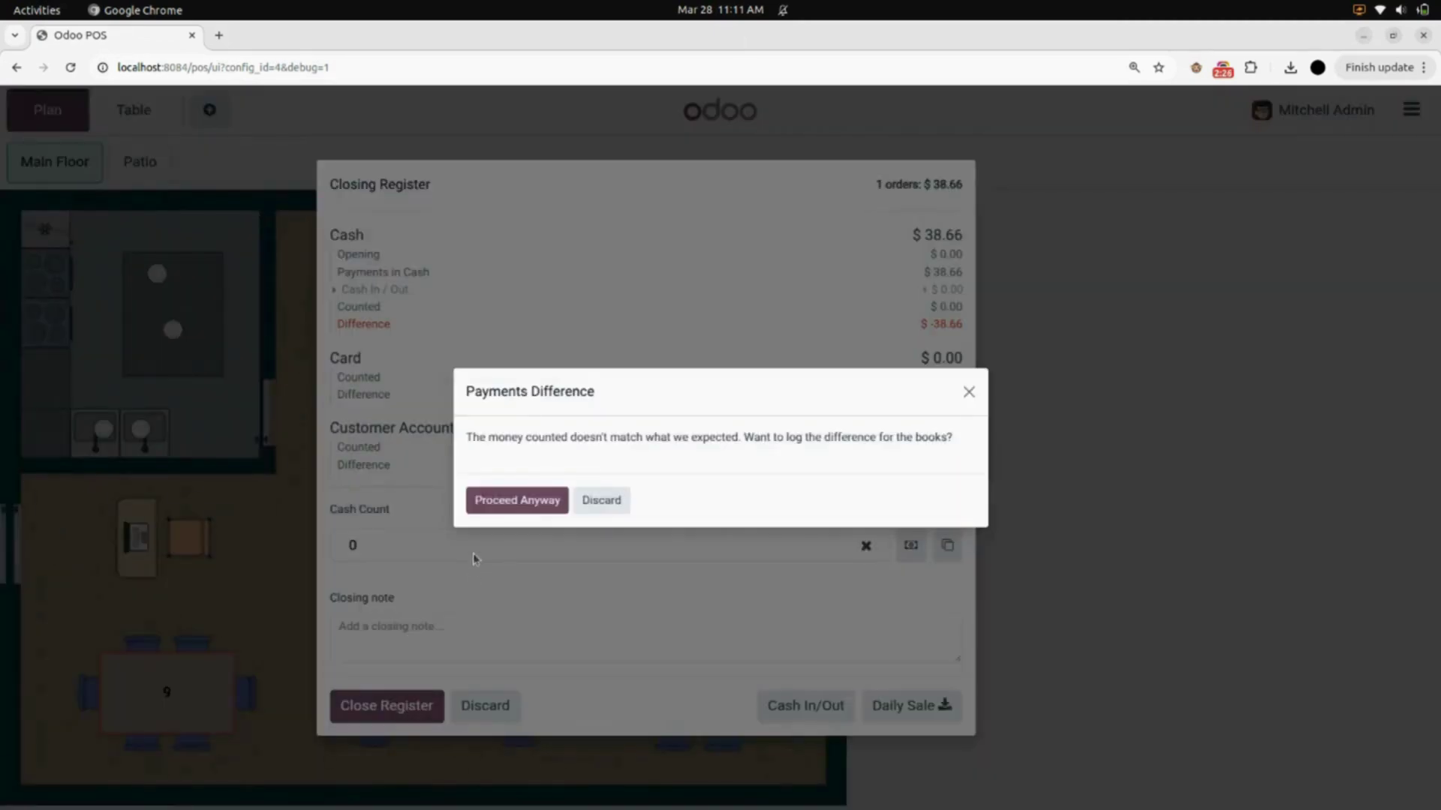
pyautogui.click(521, 503)
pyautogui.click(589, 502)
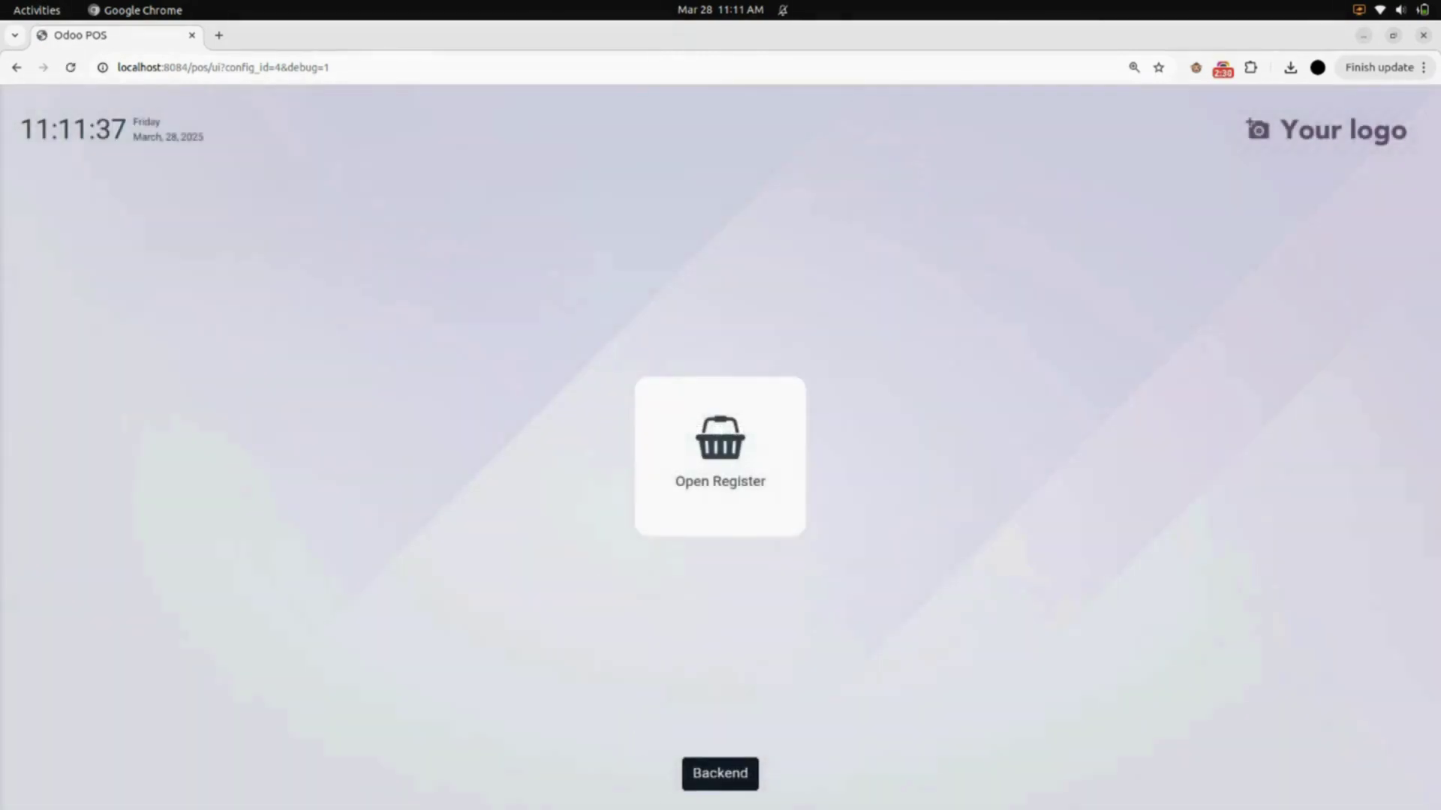
pyautogui.click(713, 781)
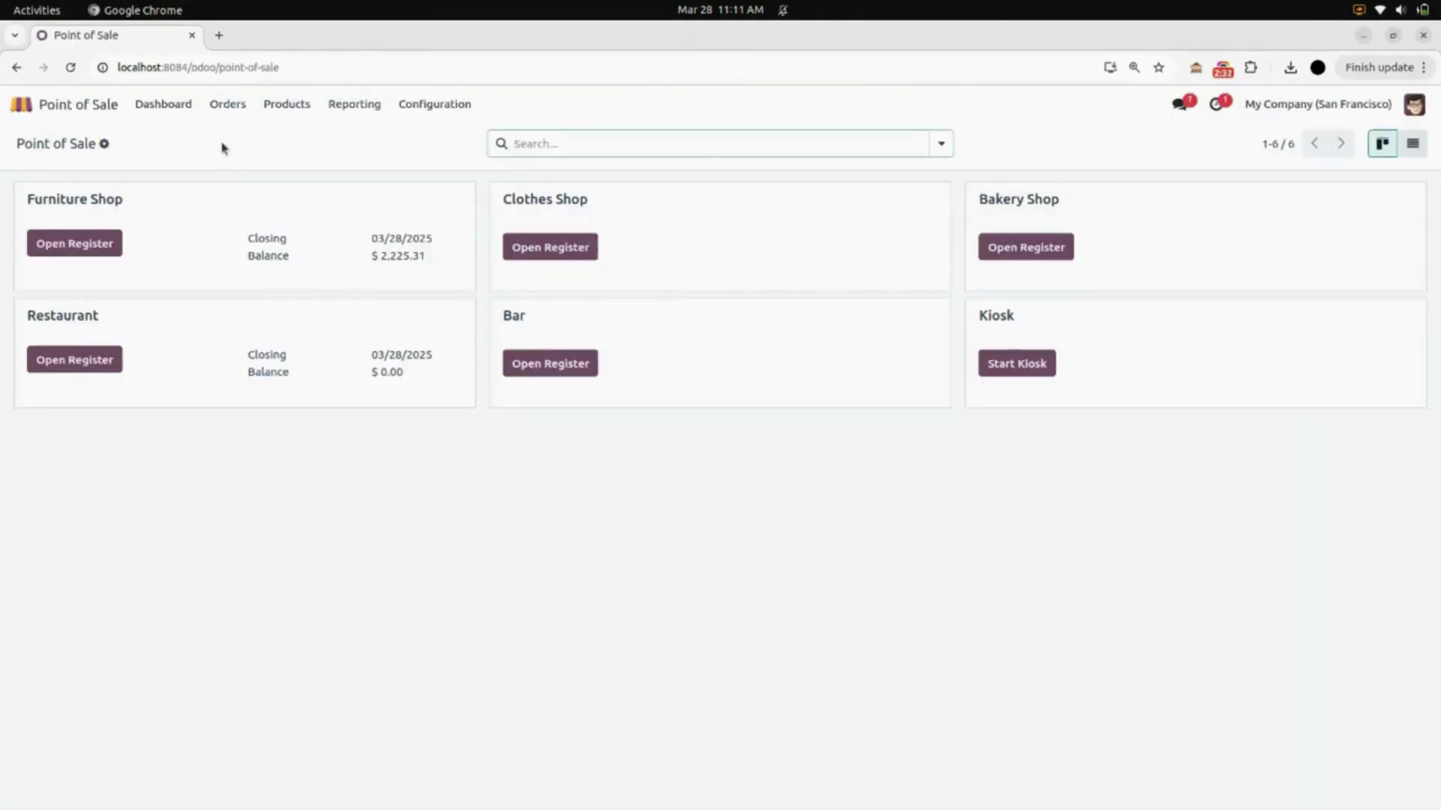
# Open the newest Restaurant order in the orders list, examine its Joined Tables field and product lines, and return to the home screen
pyautogui.click(243, 111)
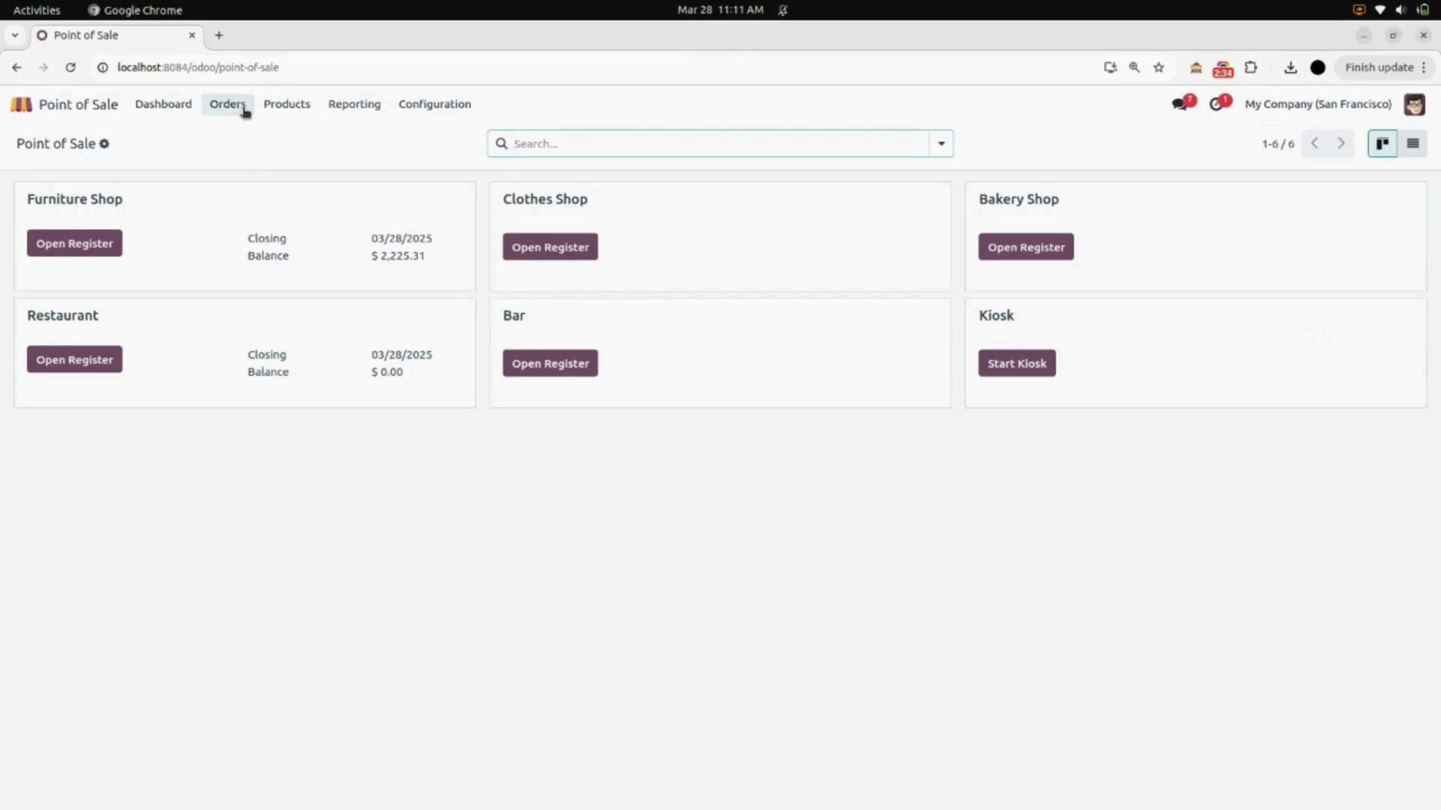
pyautogui.click(238, 136)
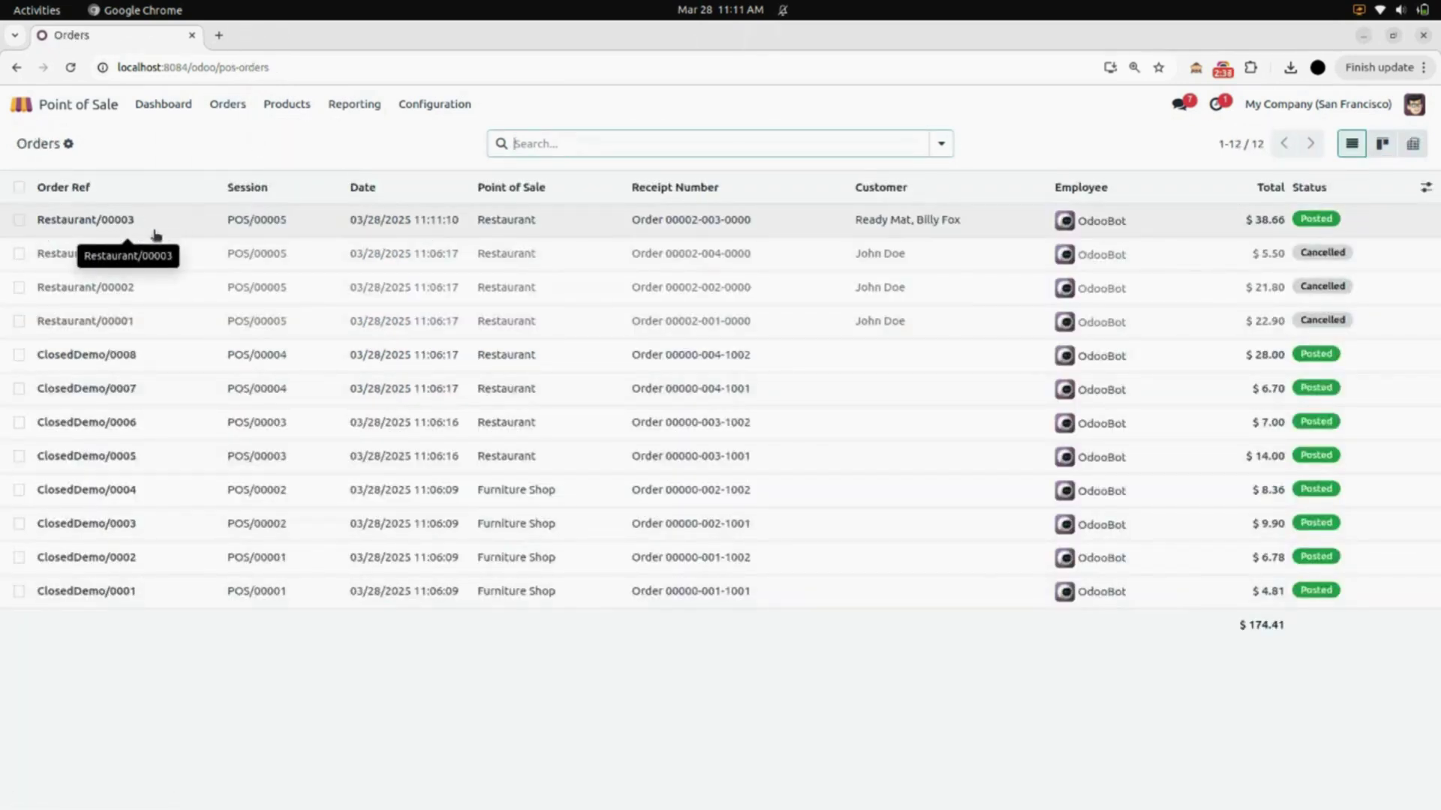
pyautogui.click(177, 229)
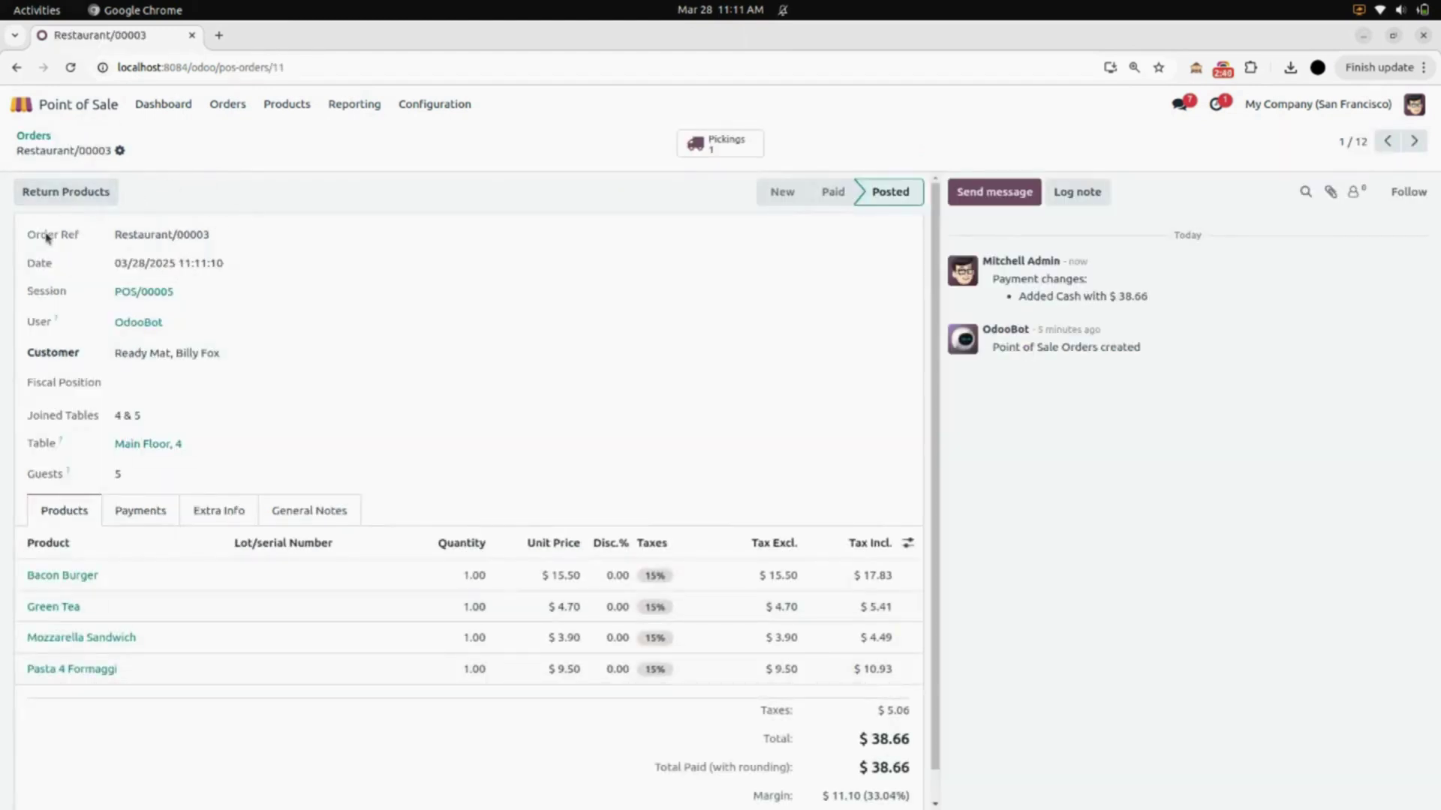
pyautogui.scroll(-1, 262, 383)
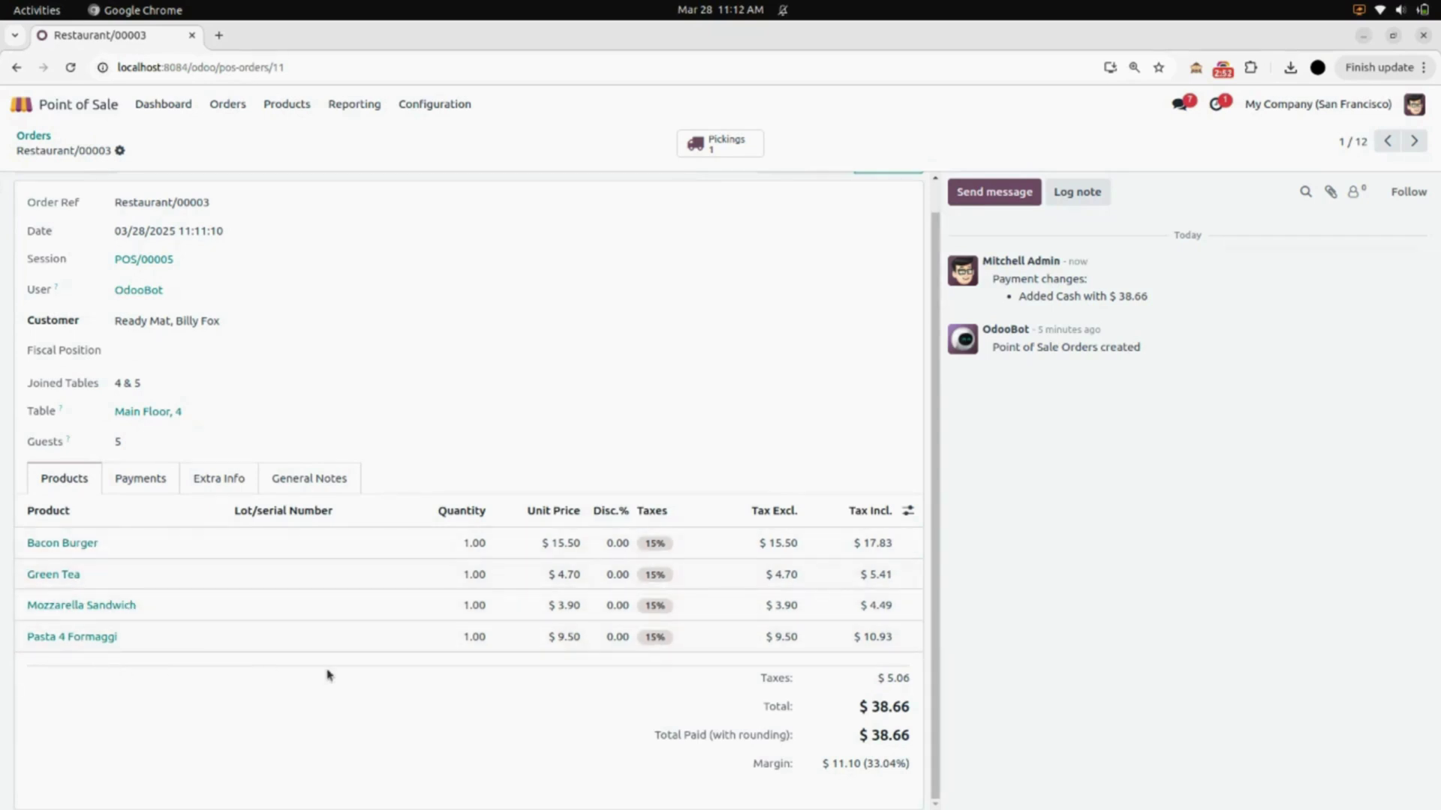
pyautogui.scroll(1, 328, 675)
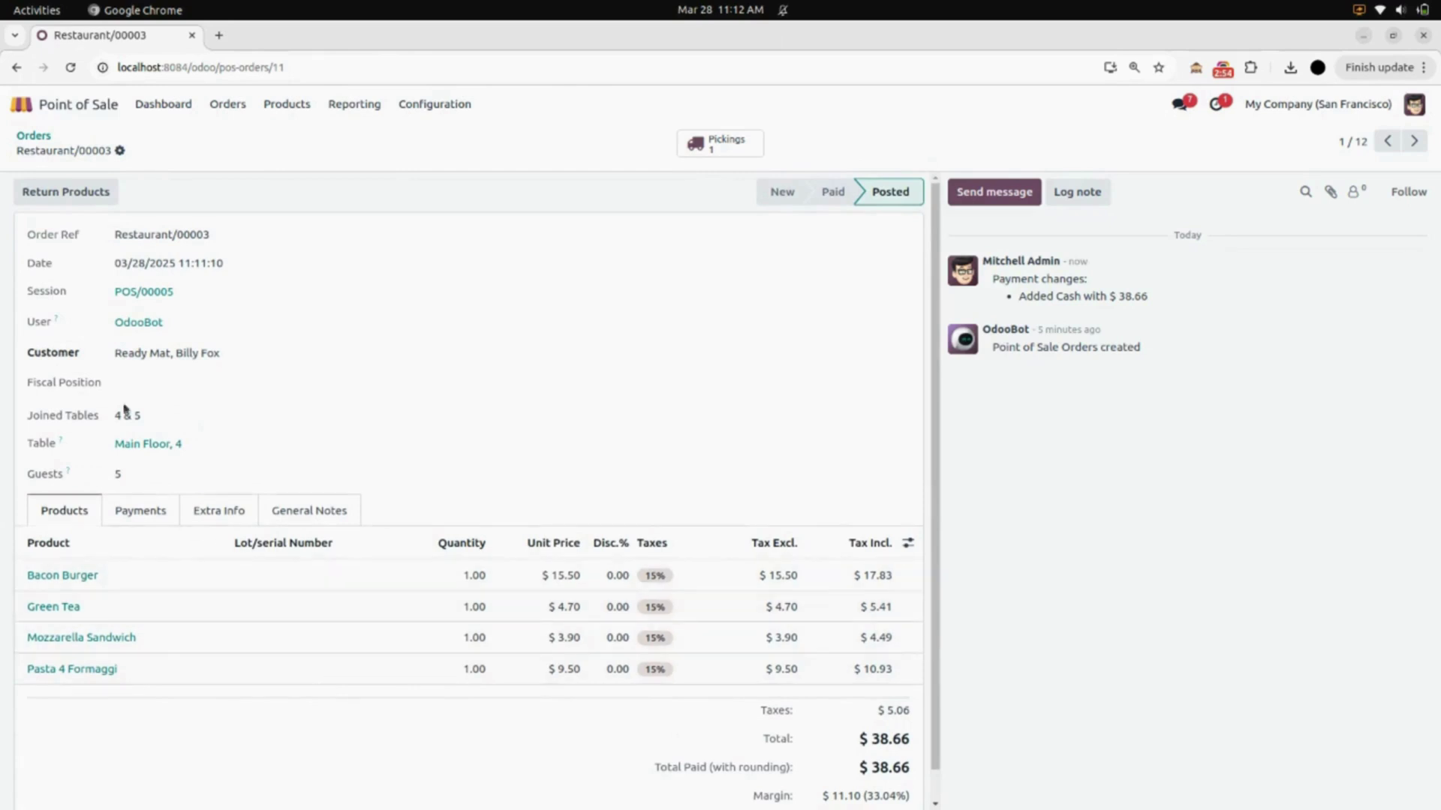
pyautogui.click(80, 103)
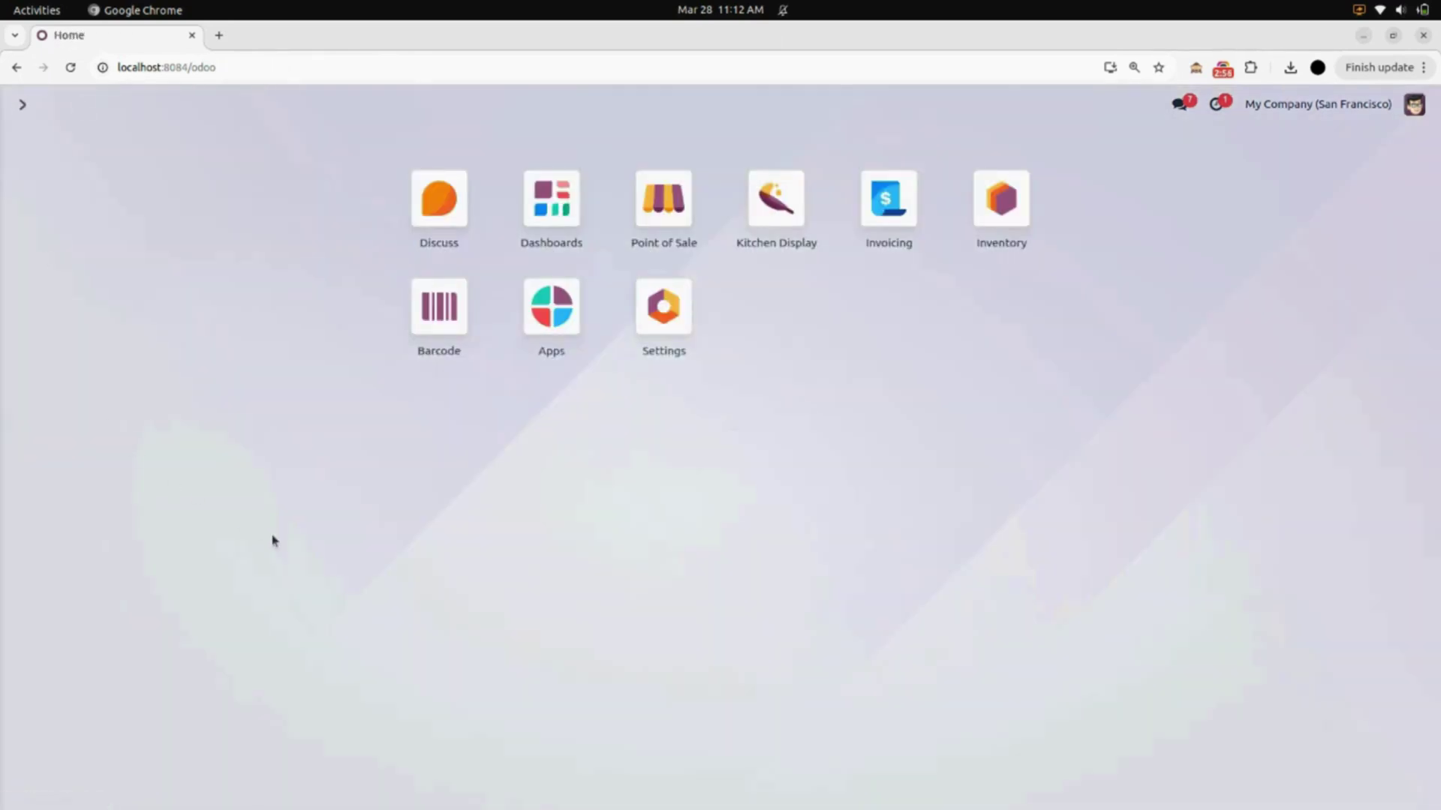